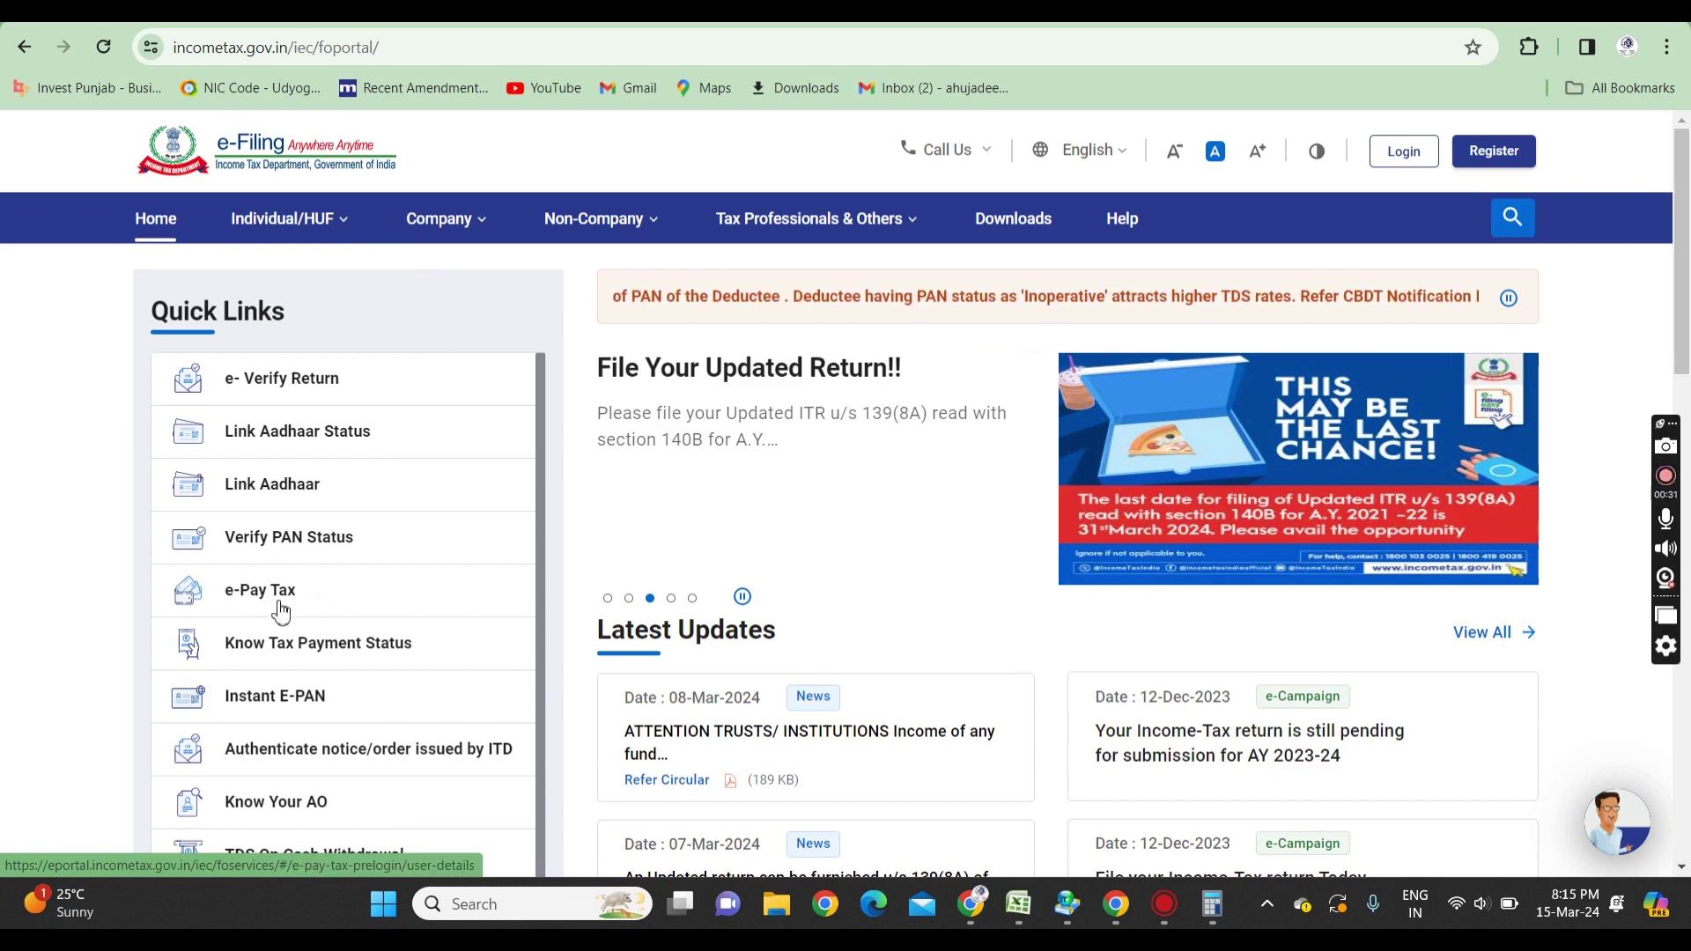
- Open e-Pay Tax from the home page's Quick Links
left_click(280, 608)
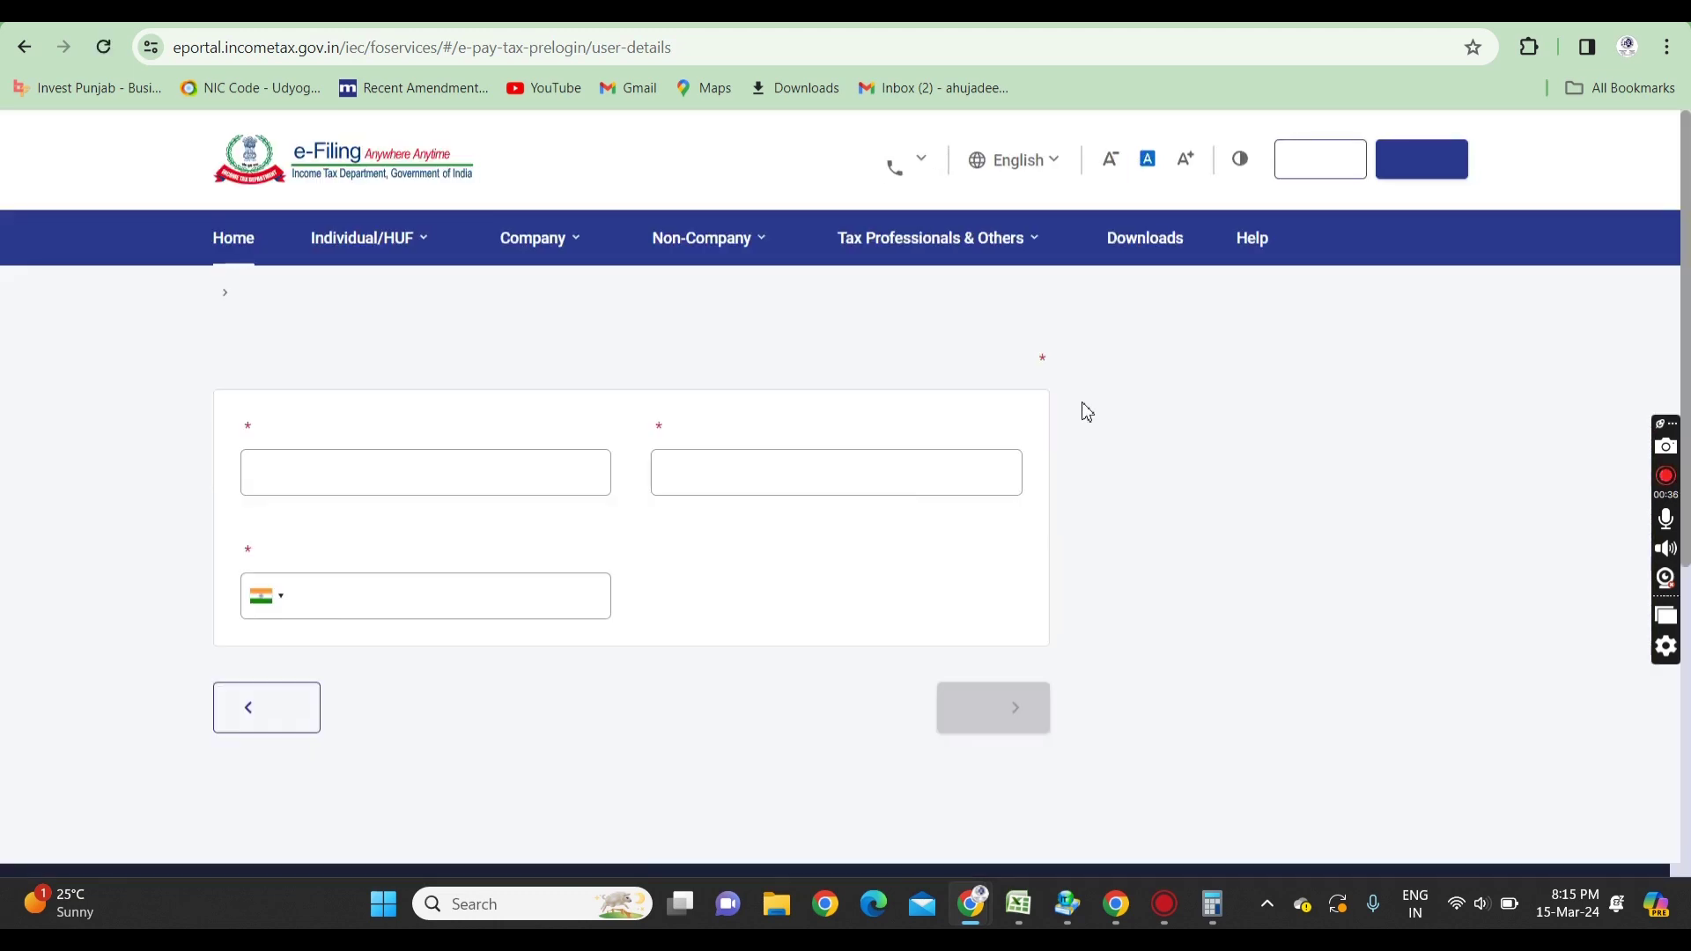
- Enter the taxpayer's PAN in both the PAN/TAN and Confirm PAN/TAN fields
left_click(327, 576)
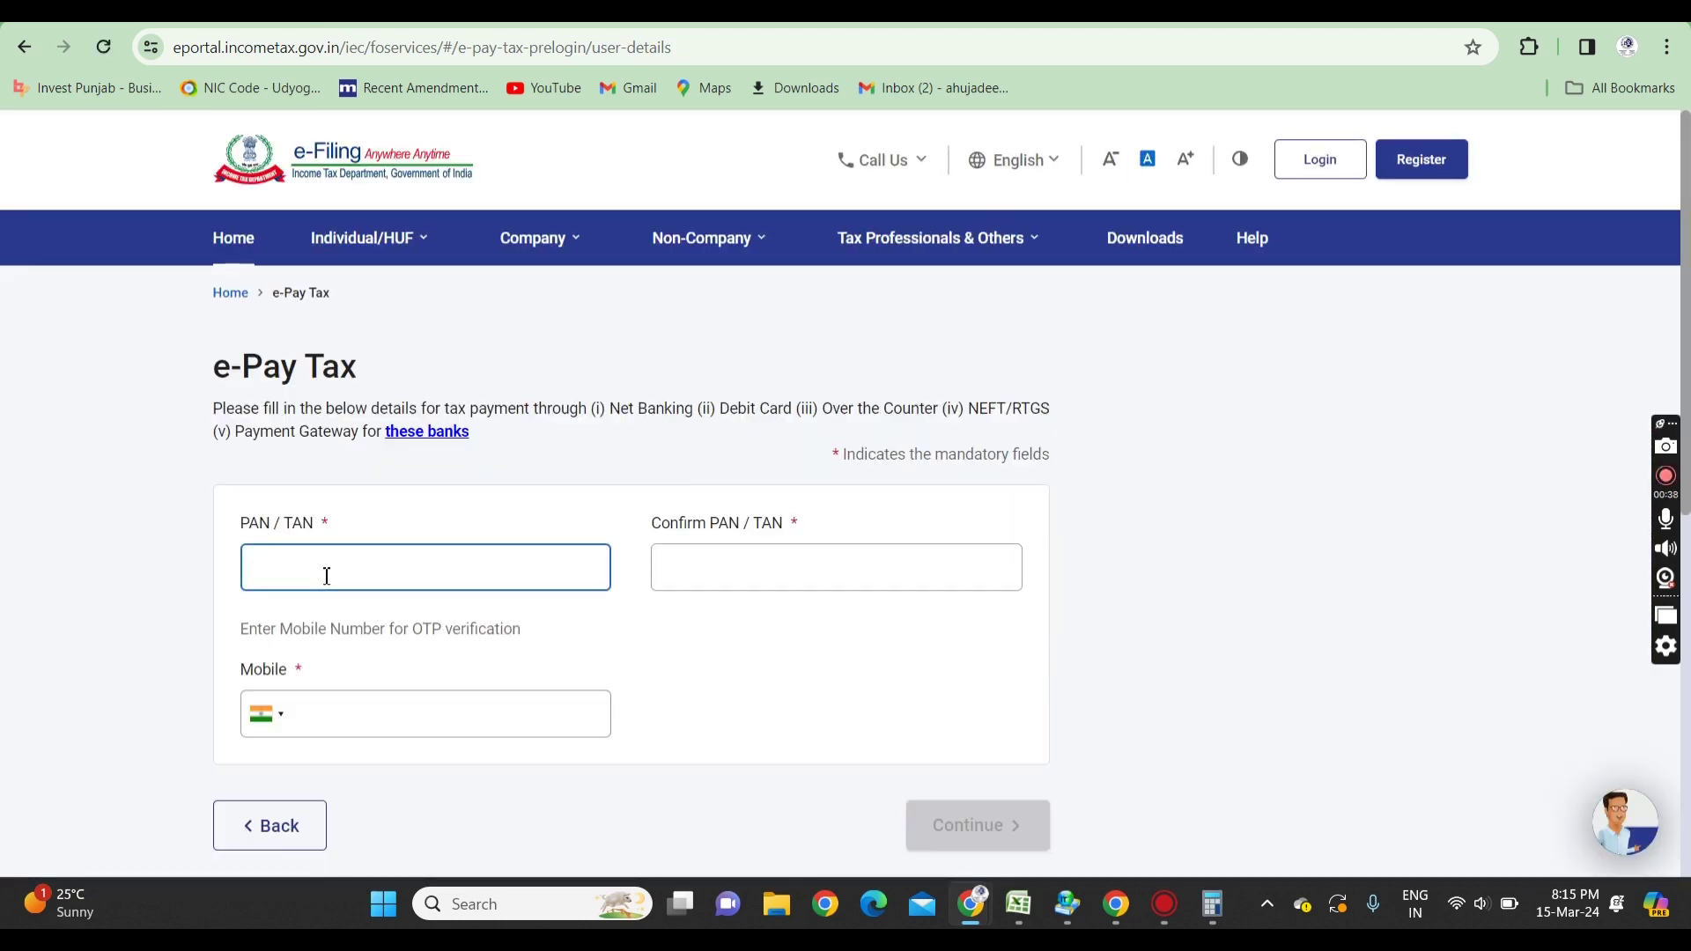
type("A")
key("Tab")
key("shift+Tab")
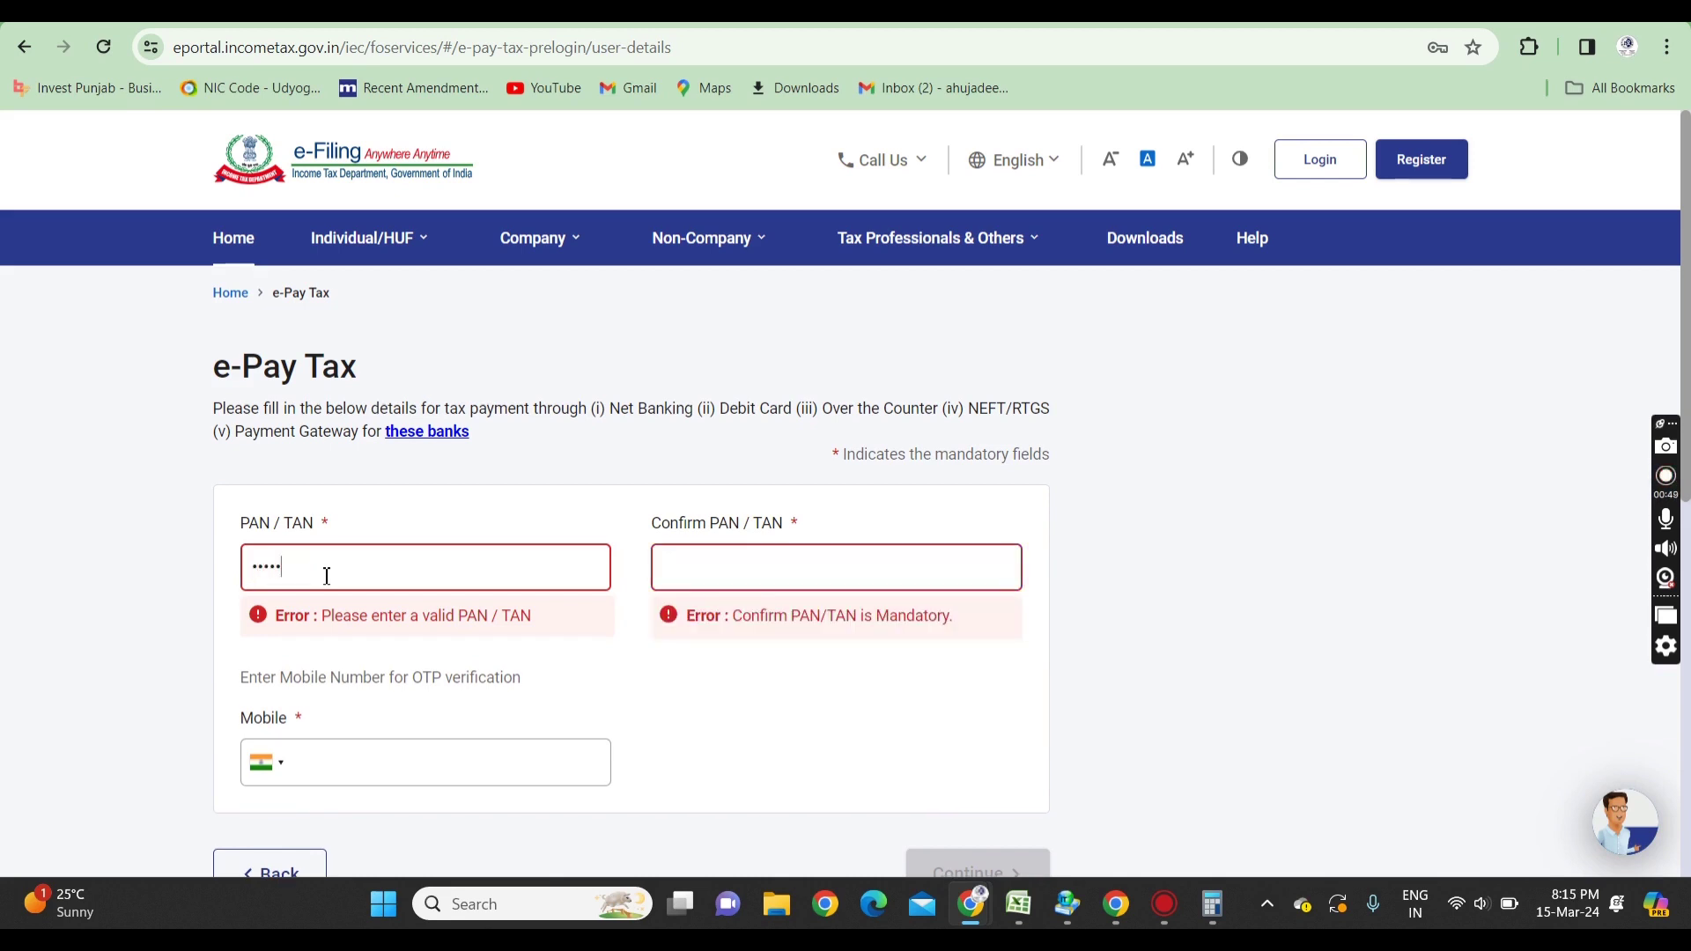
key("Tab")
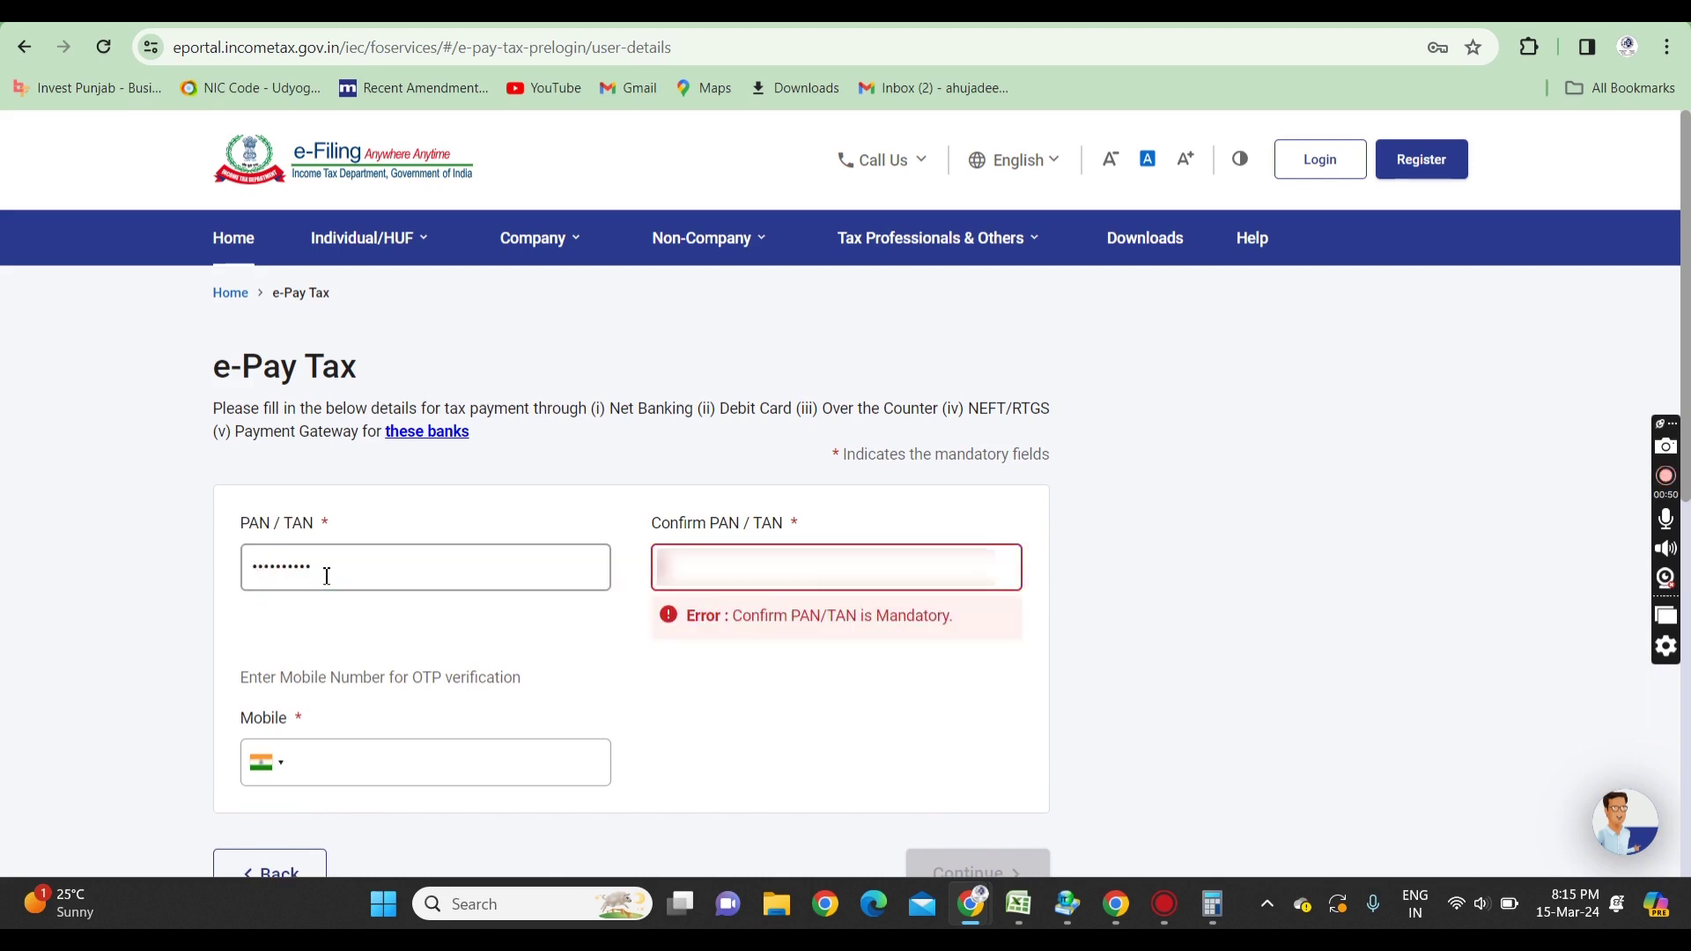
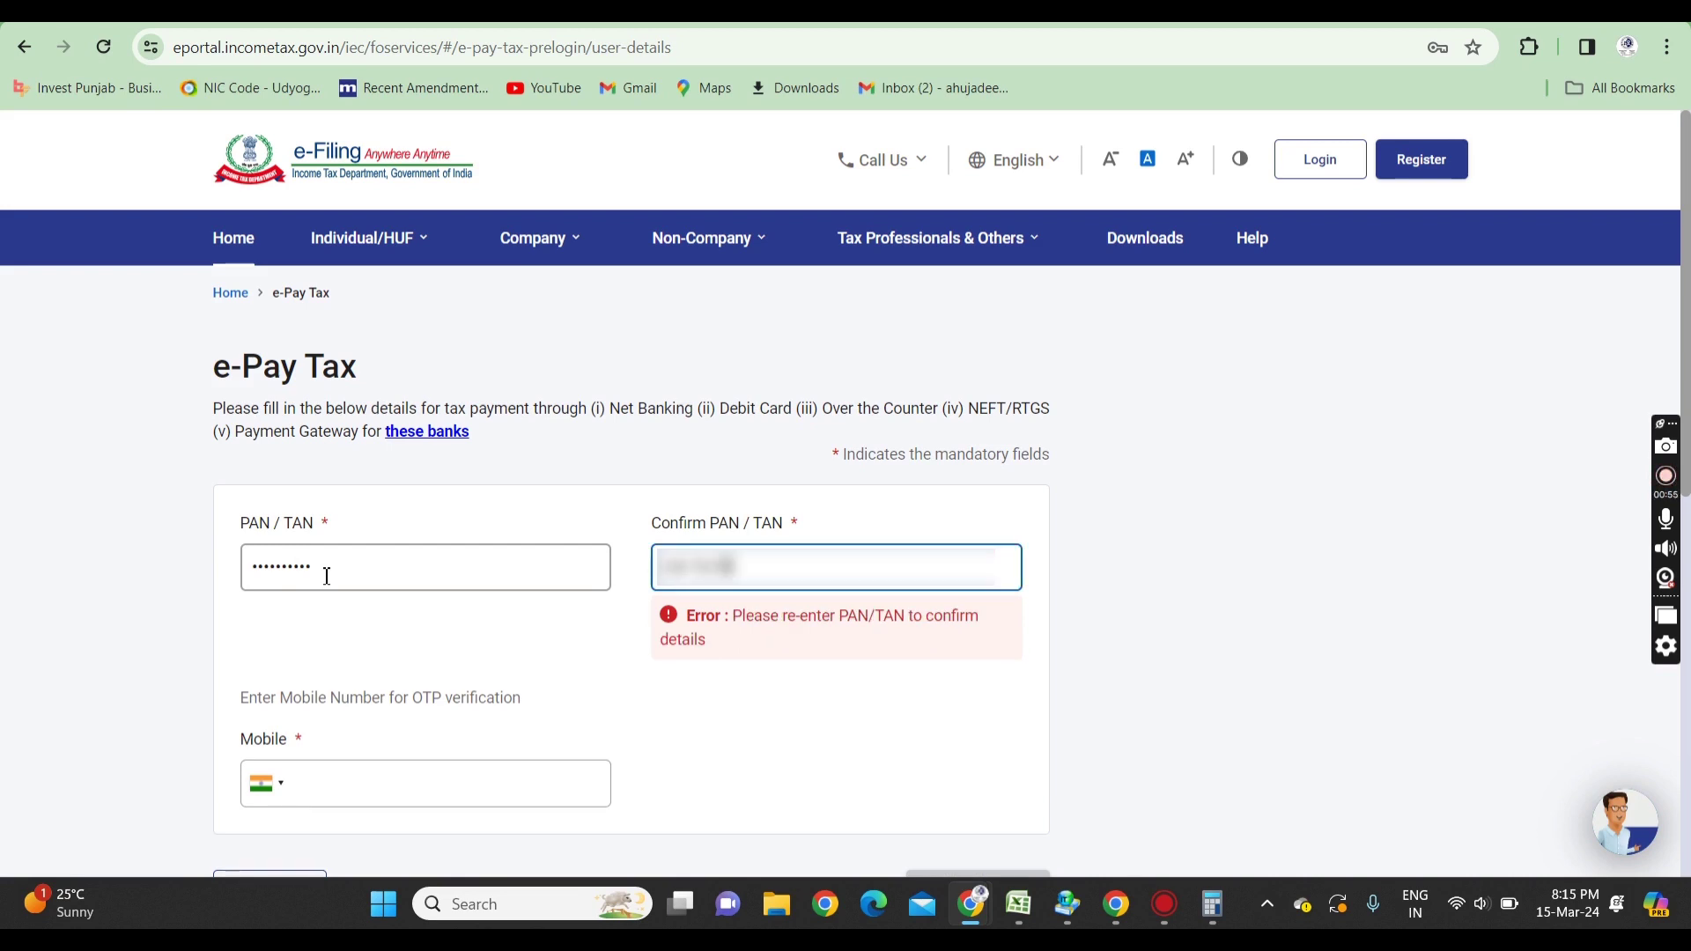
- Enter the taxpayer's mobile number and submit the details to request an OTP
key("Tab")
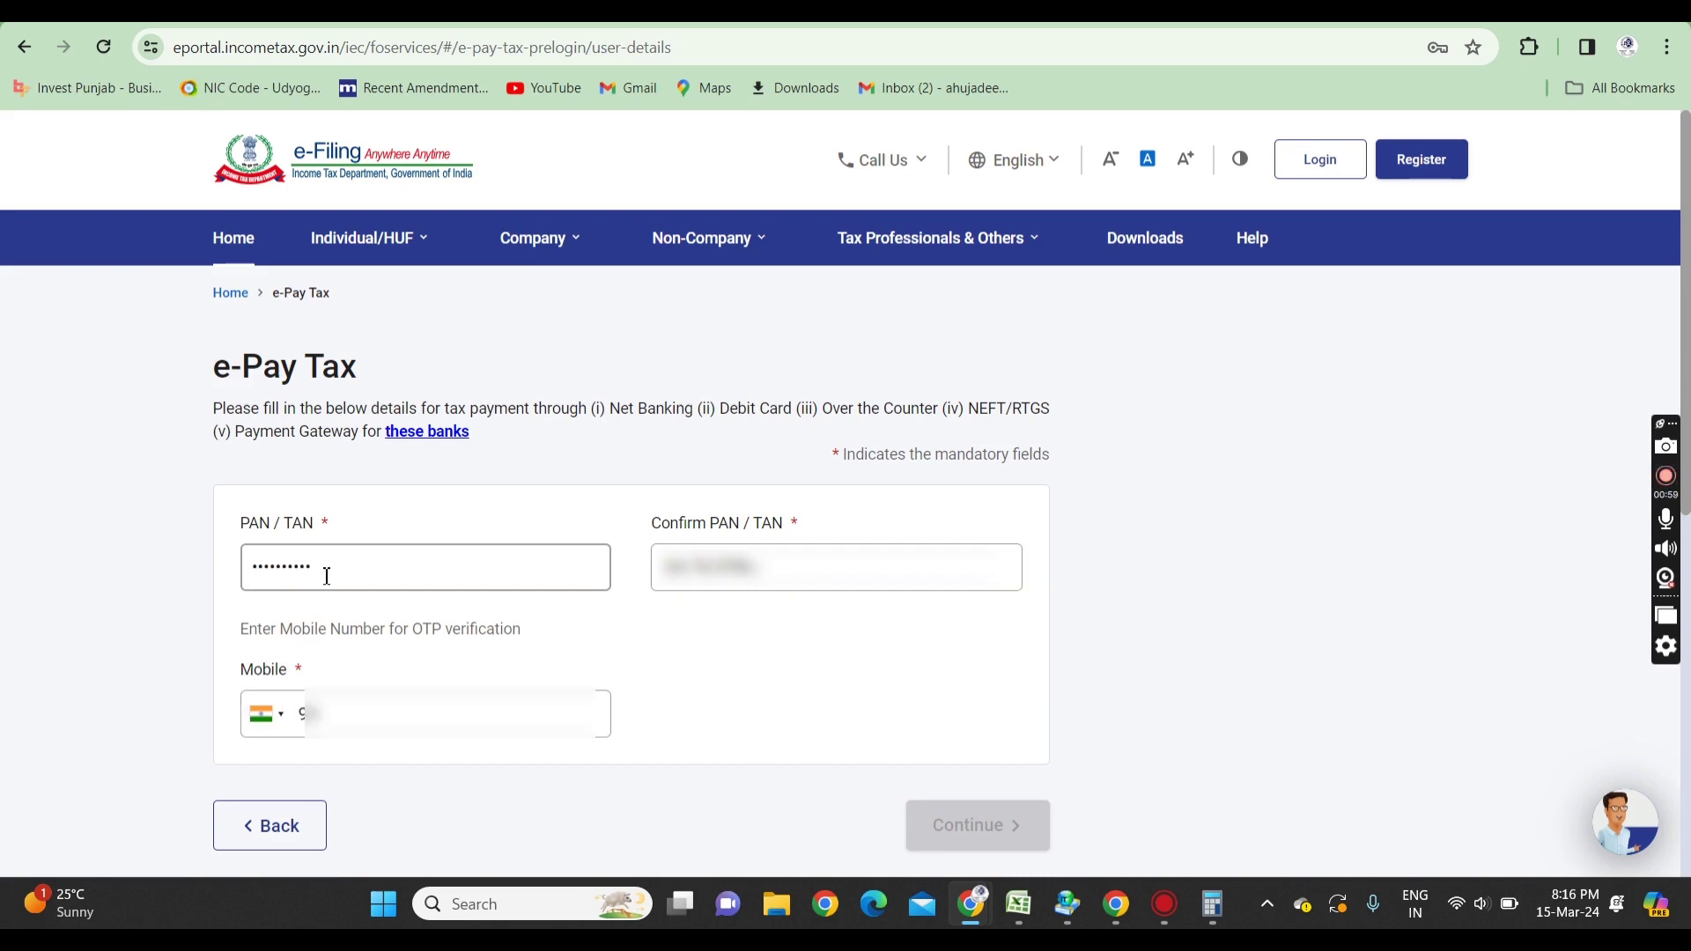
type("9876543210")
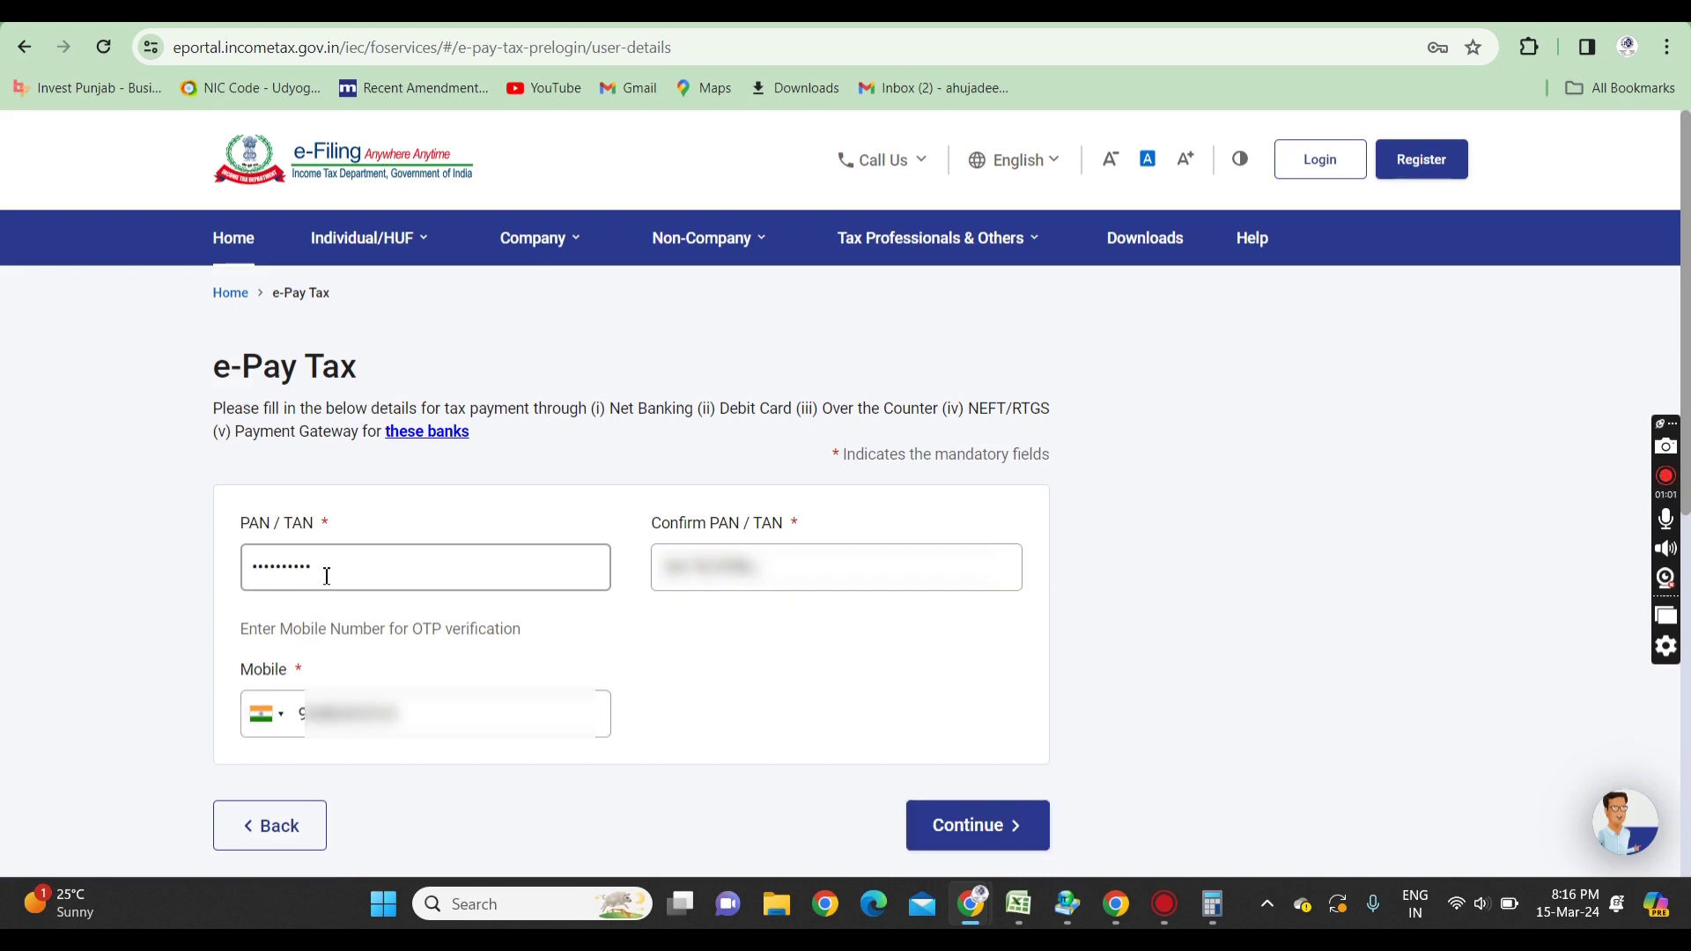
left_click(974, 830)
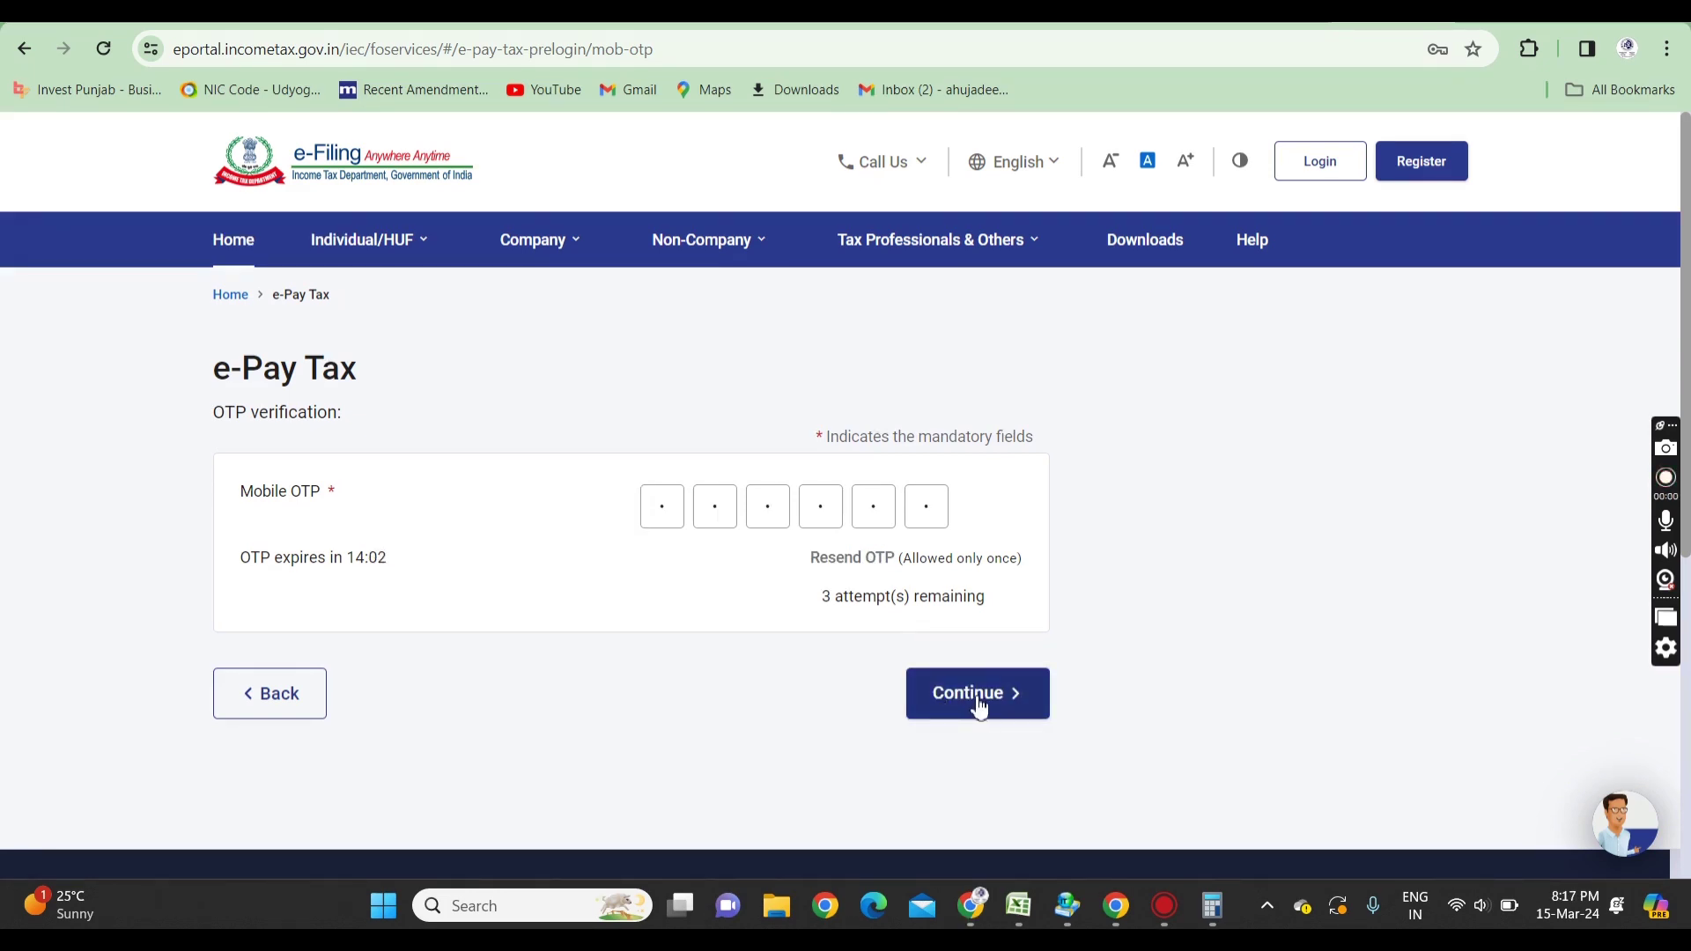
- Submit the six-digit mobile OTP, then continue from the success page to a new payment
left_click(976, 701)
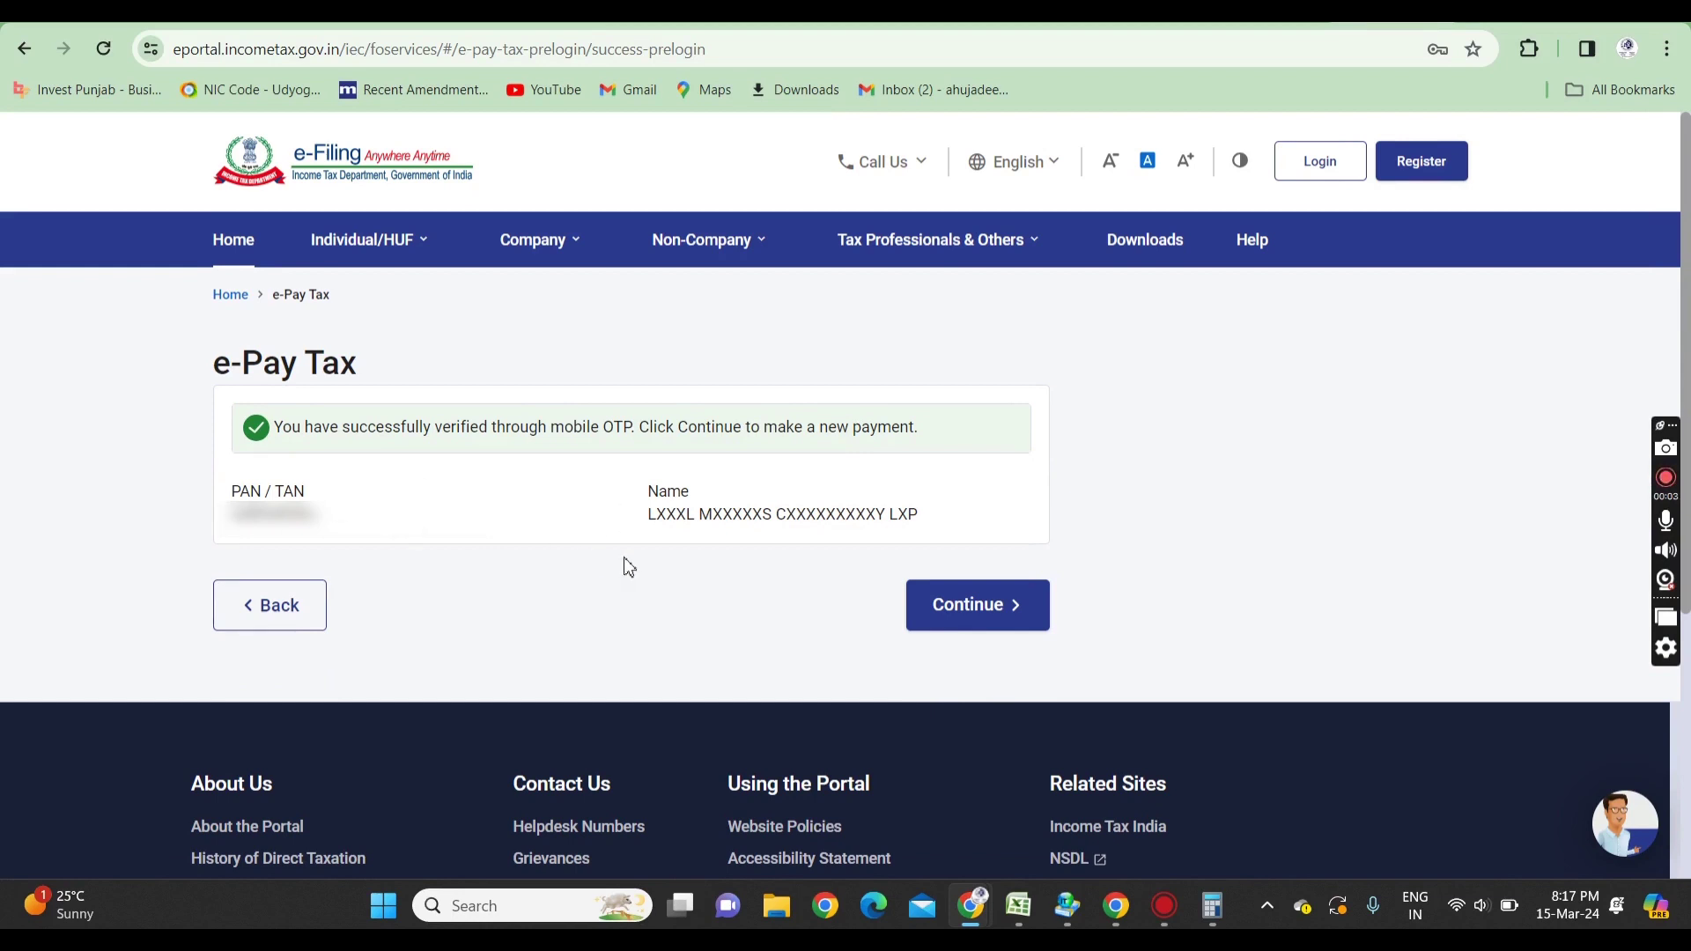
double_click(673, 517)
double_click(758, 516)
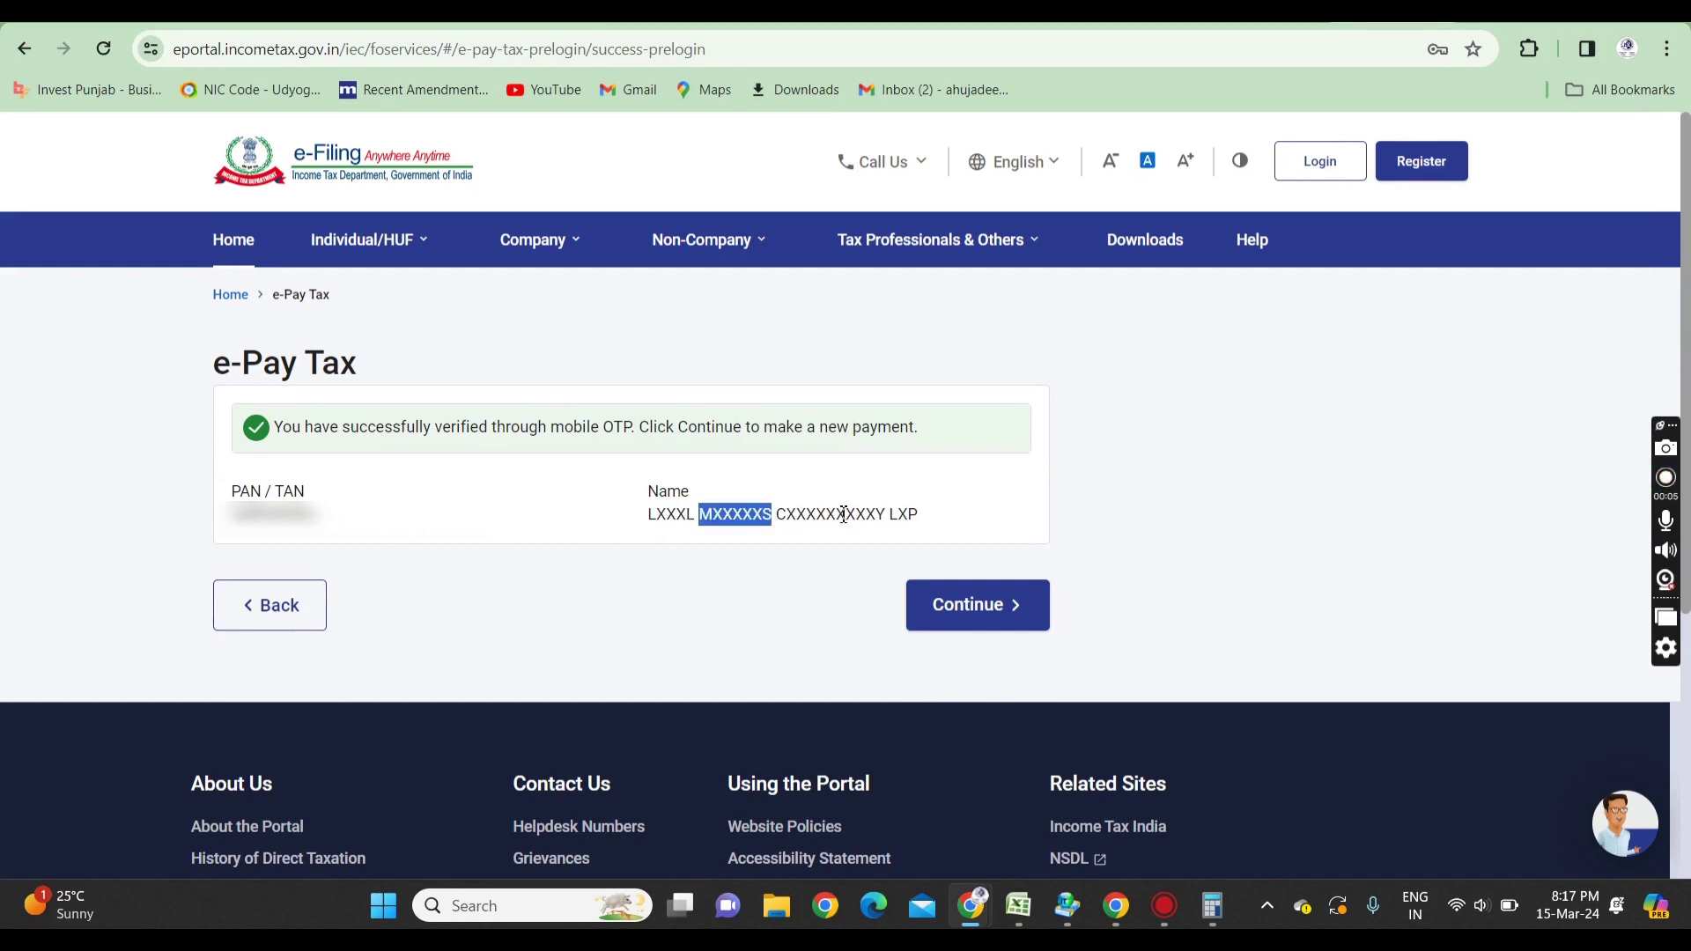
left_click_drag(927, 527, 641, 525)
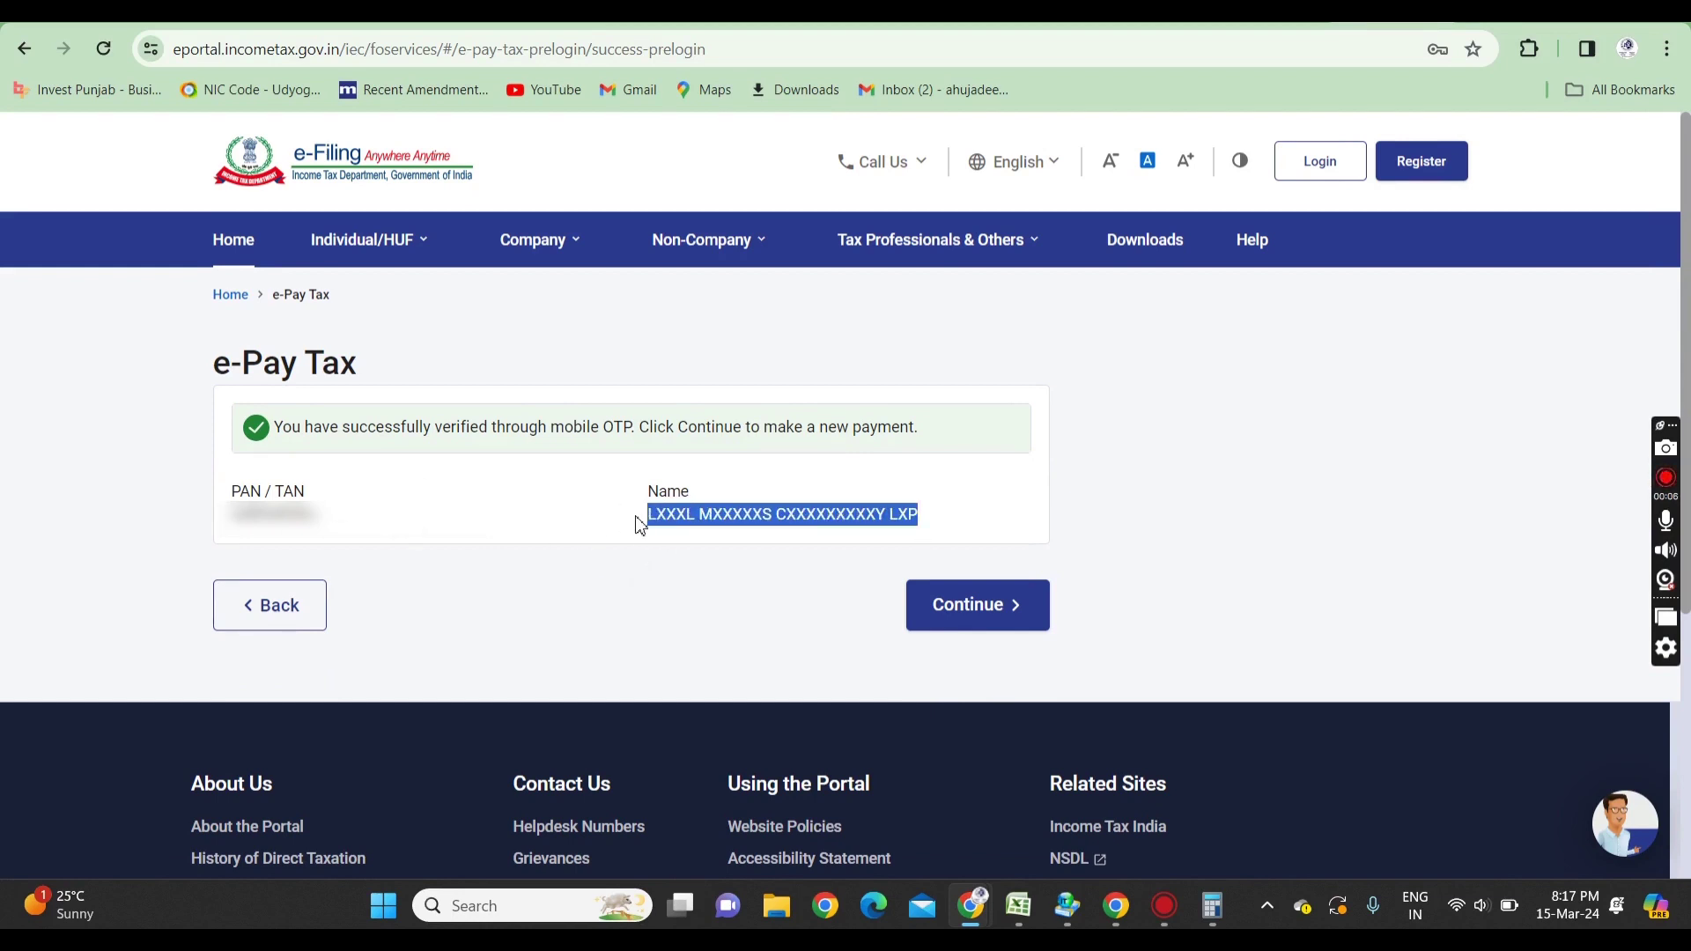
left_click(987, 606)
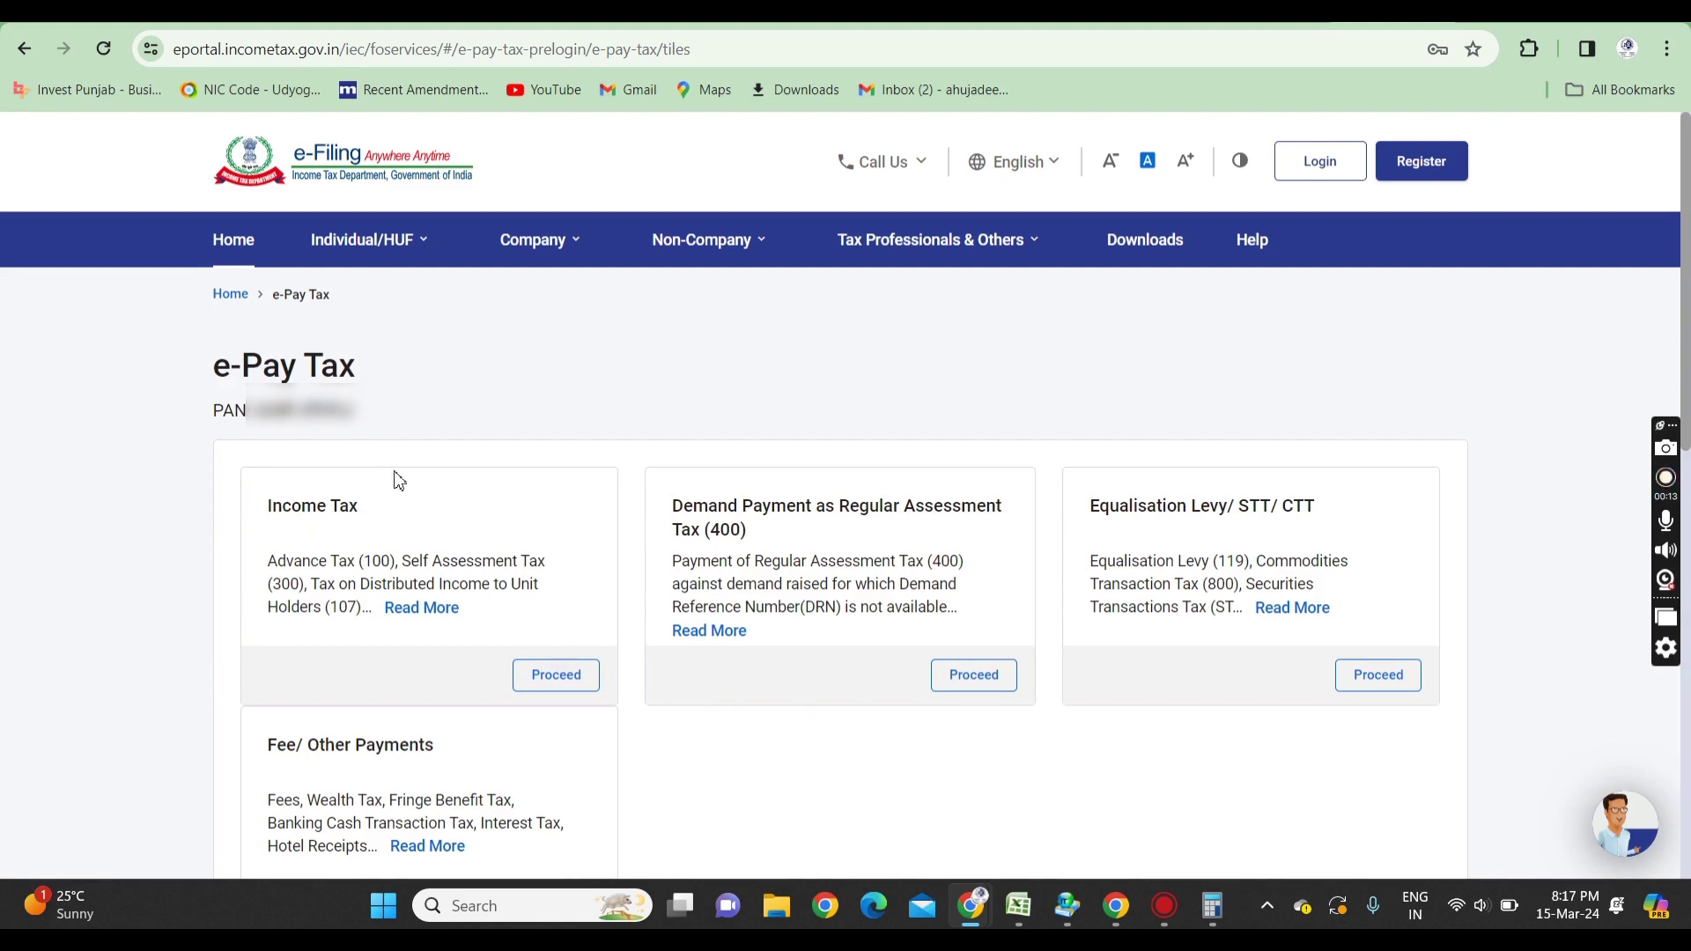
- Choose Income Tax for assessment year 2024-25 as Advance Tax (100), then continue to the tax break-up
left_click(562, 687)
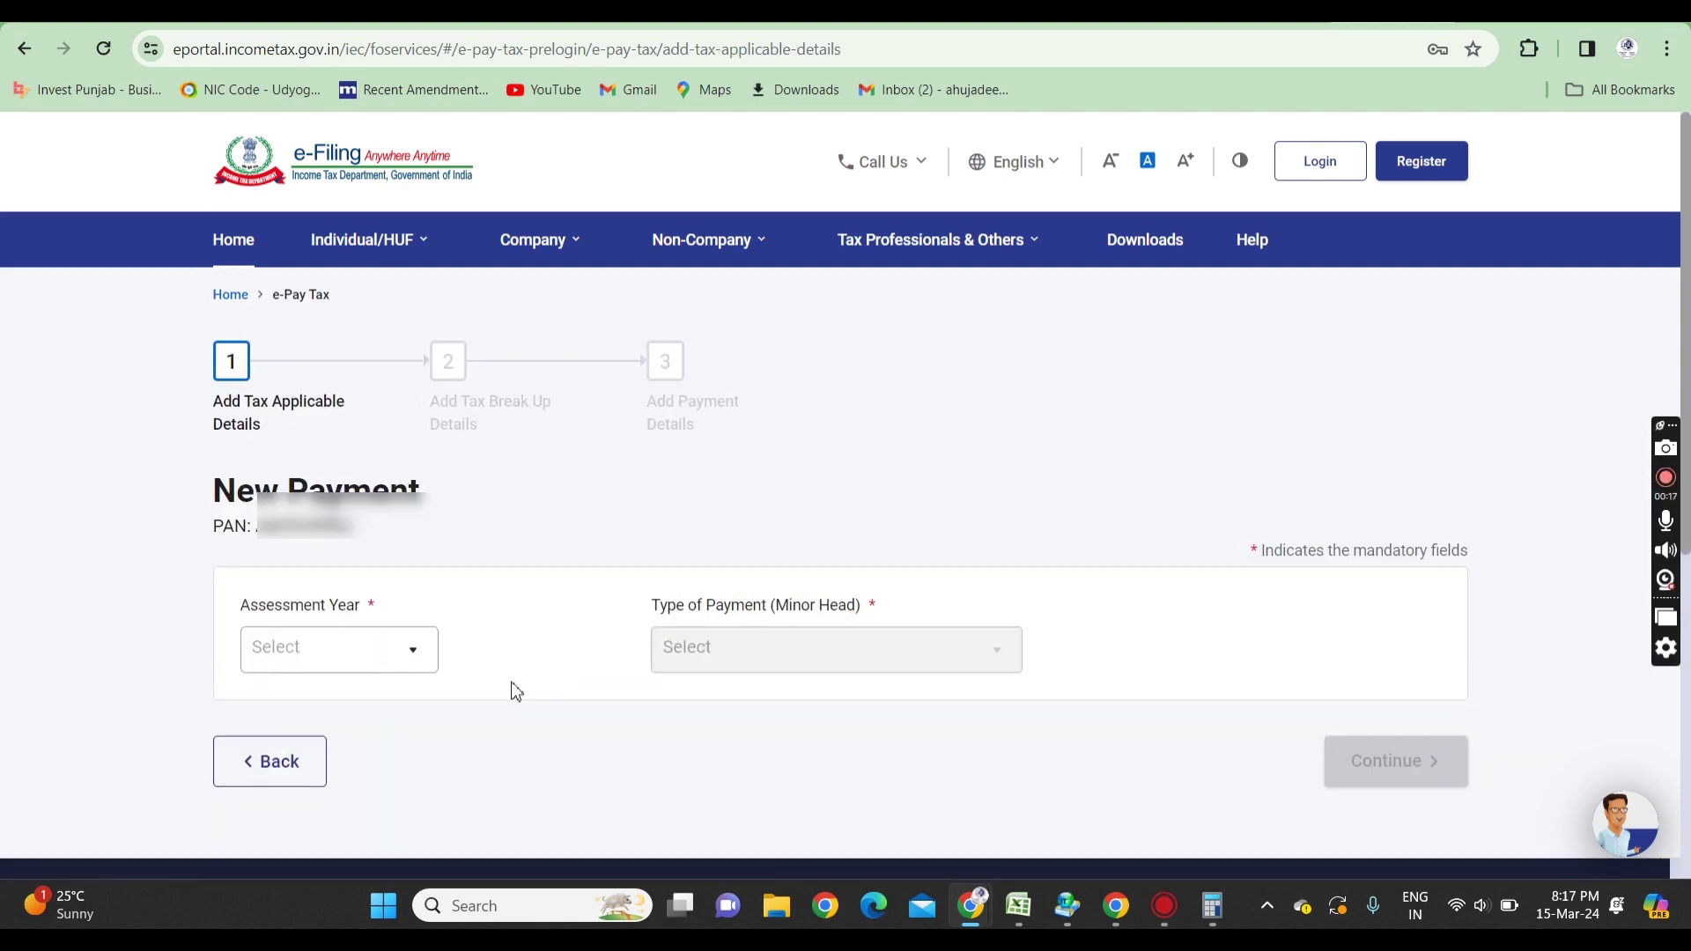
left_click(362, 665)
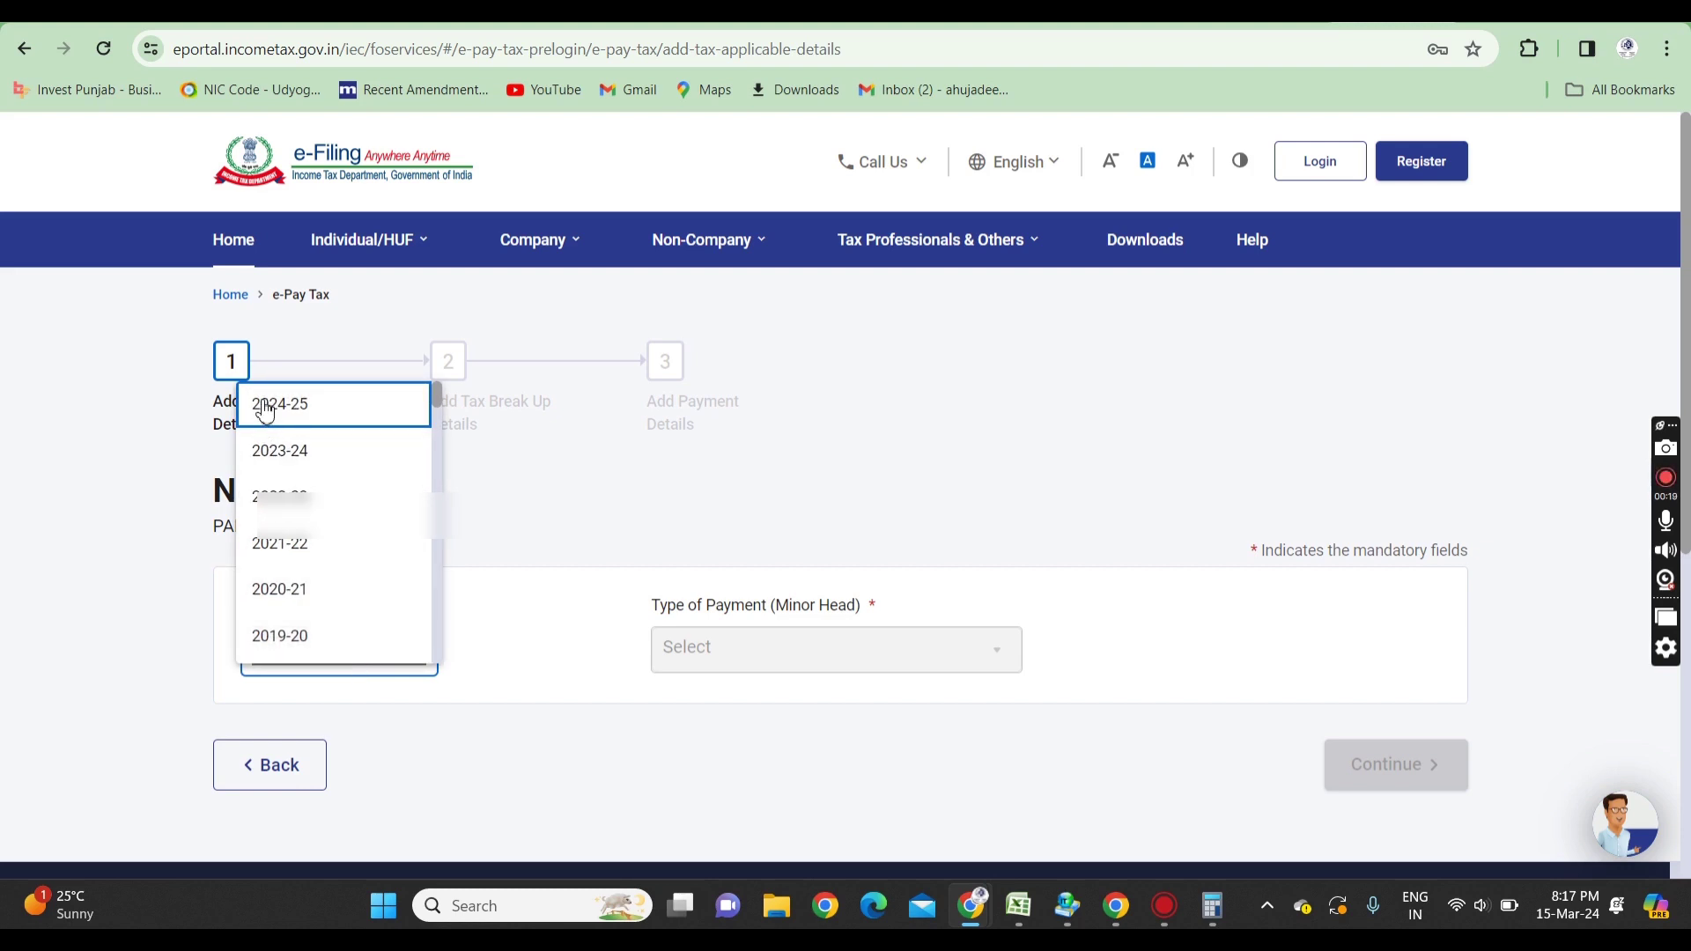
left_click(309, 425)
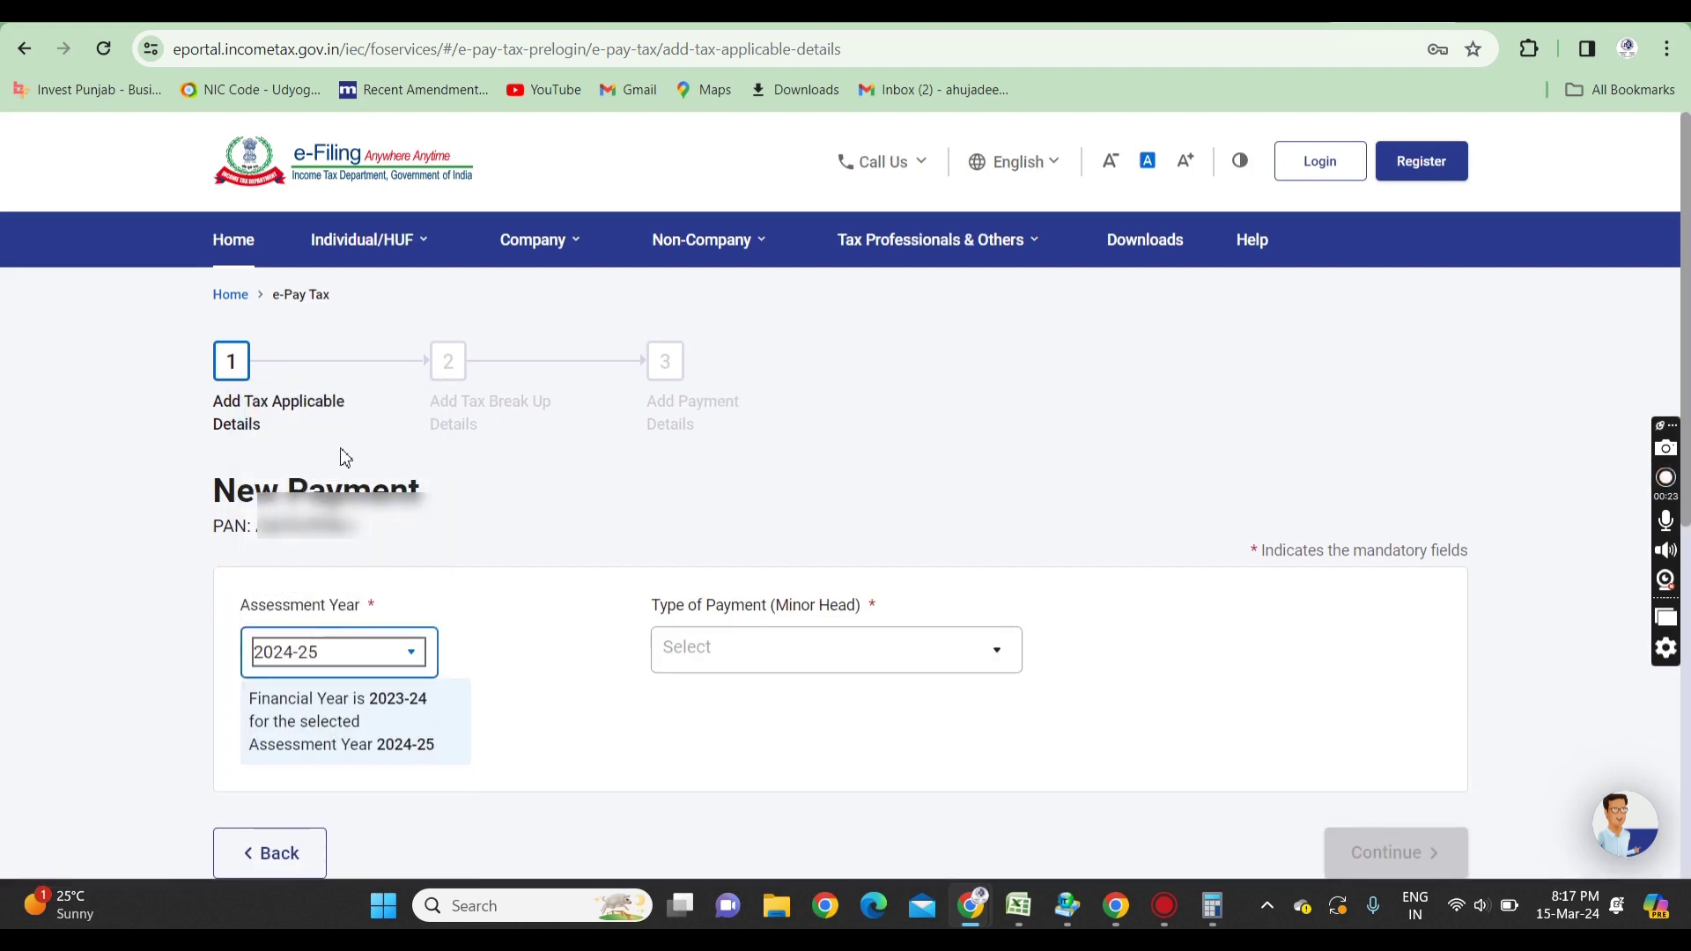
left_click(790, 670)
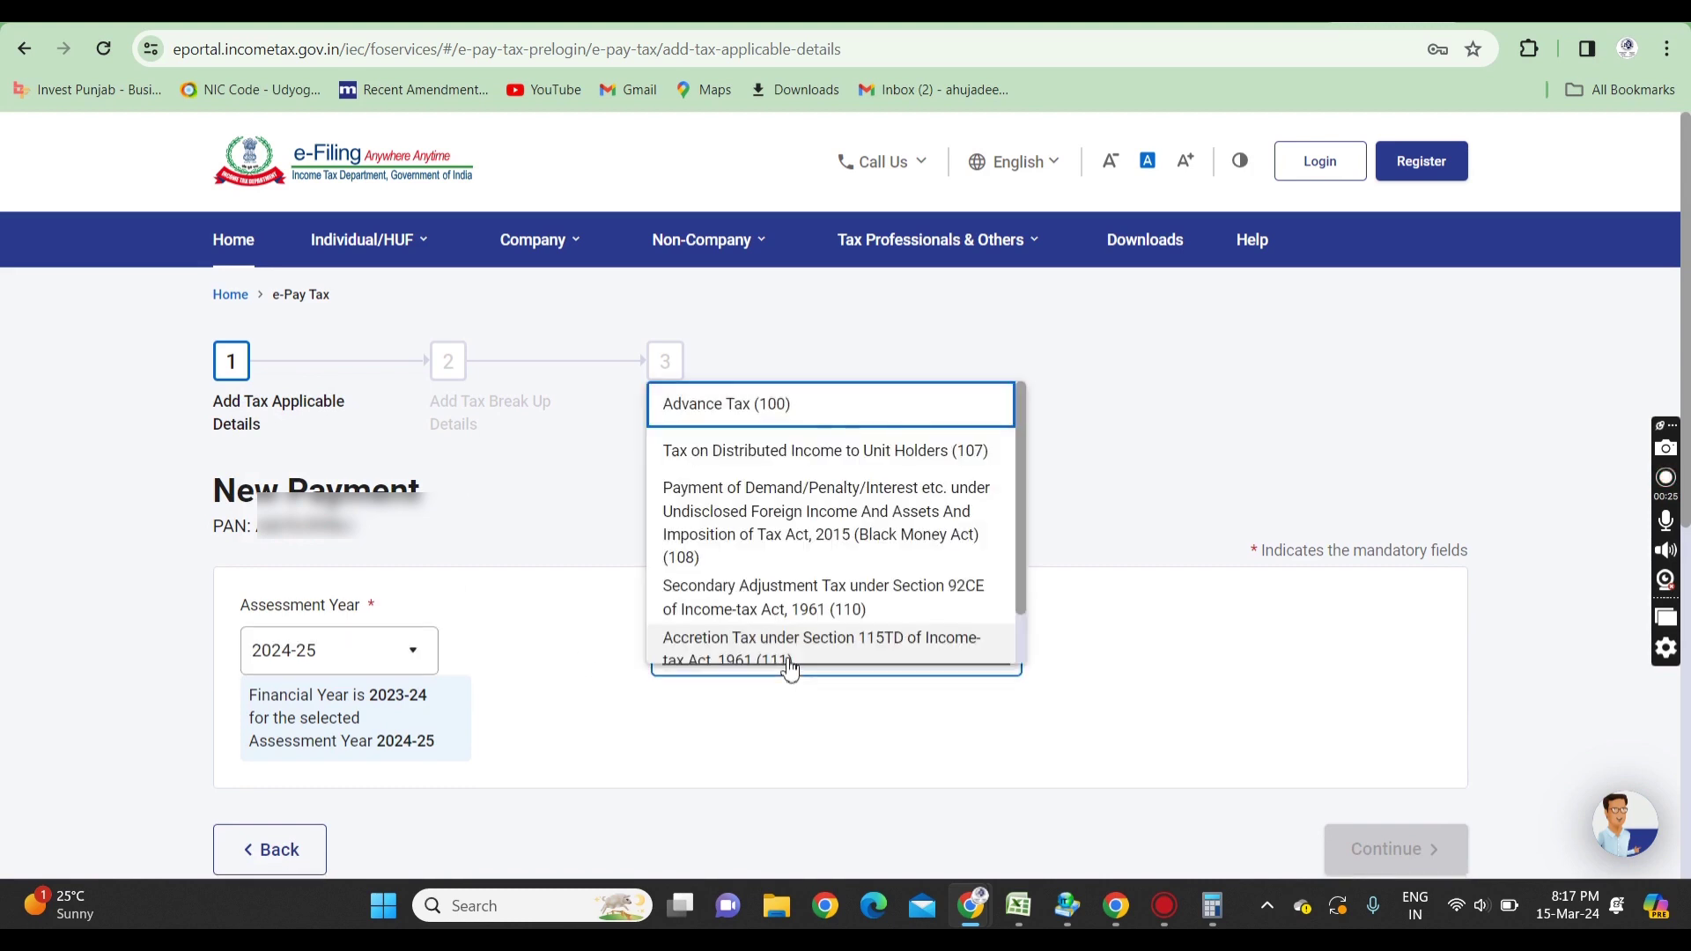
left_click(768, 412)
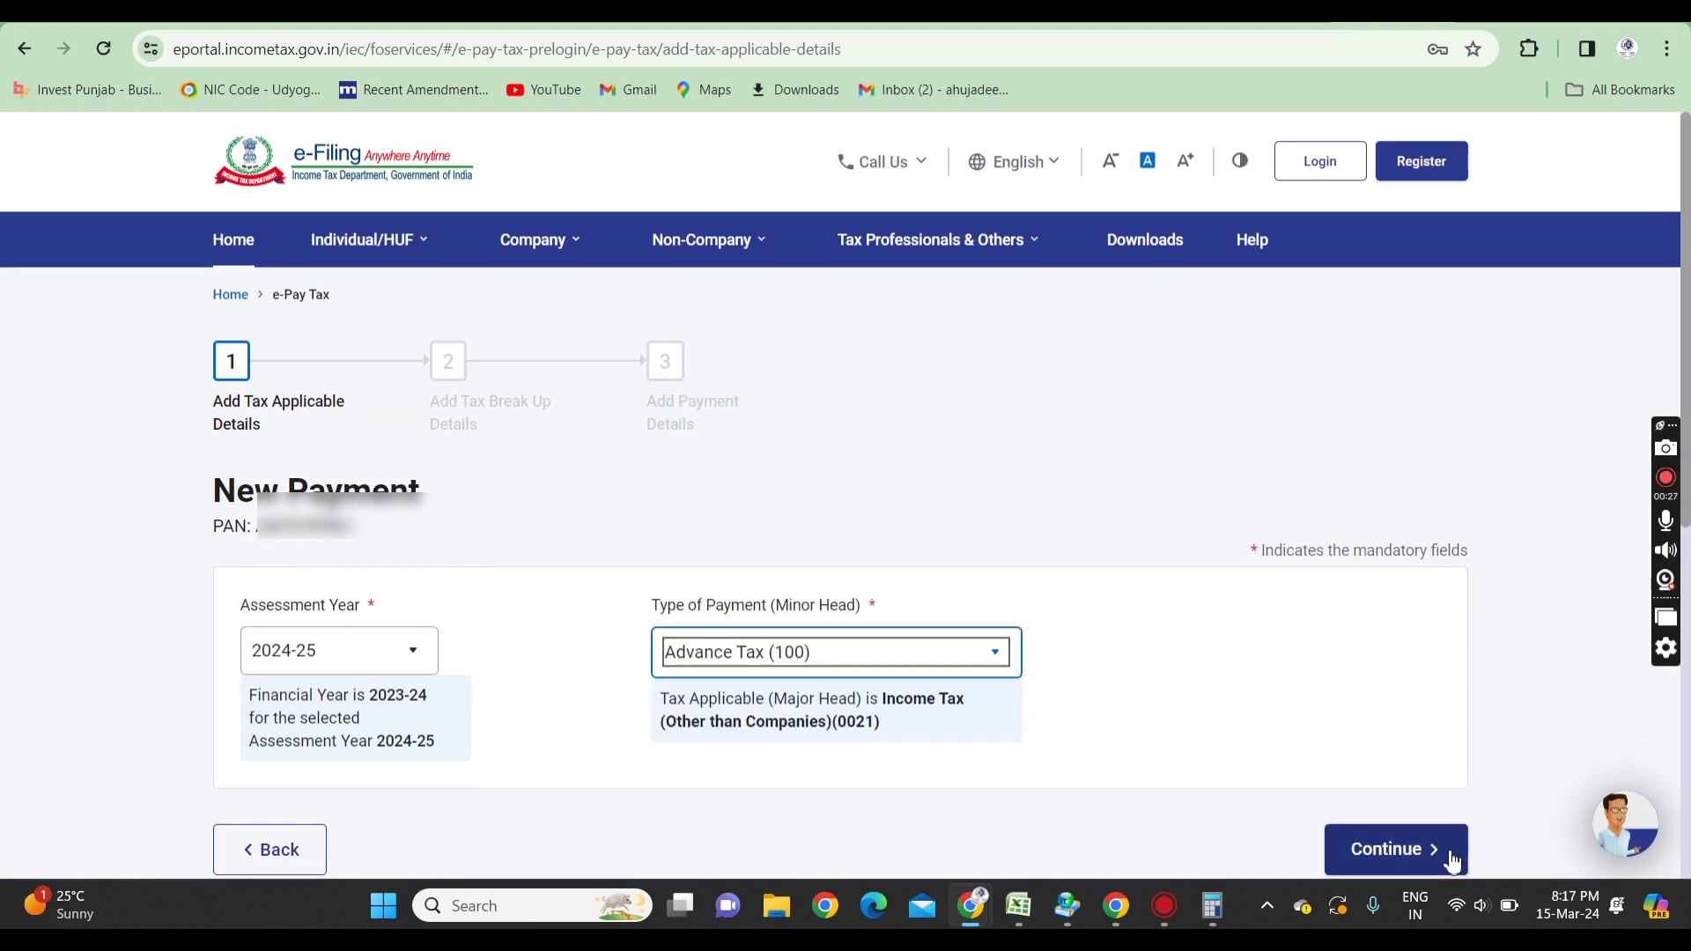
left_click(1399, 852)
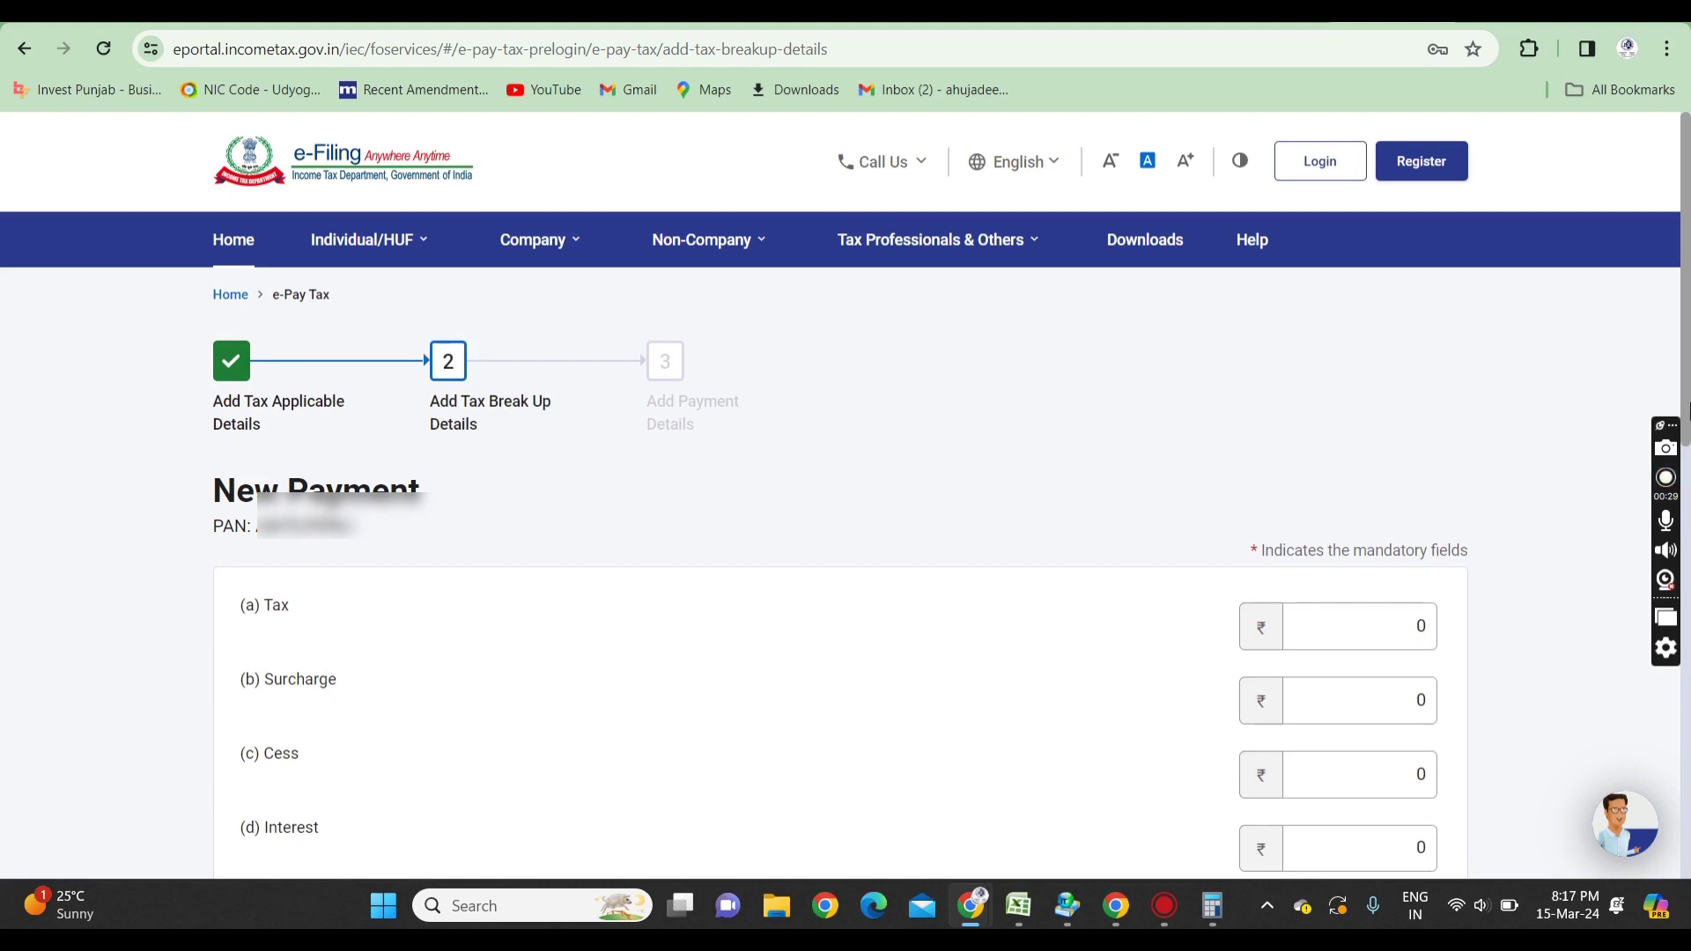
- Enter ₹10,000 in the (a) Tax field and continue to payment mode selection
left_click_drag(1687, 385, 1687, 466)
left_click(1388, 451)
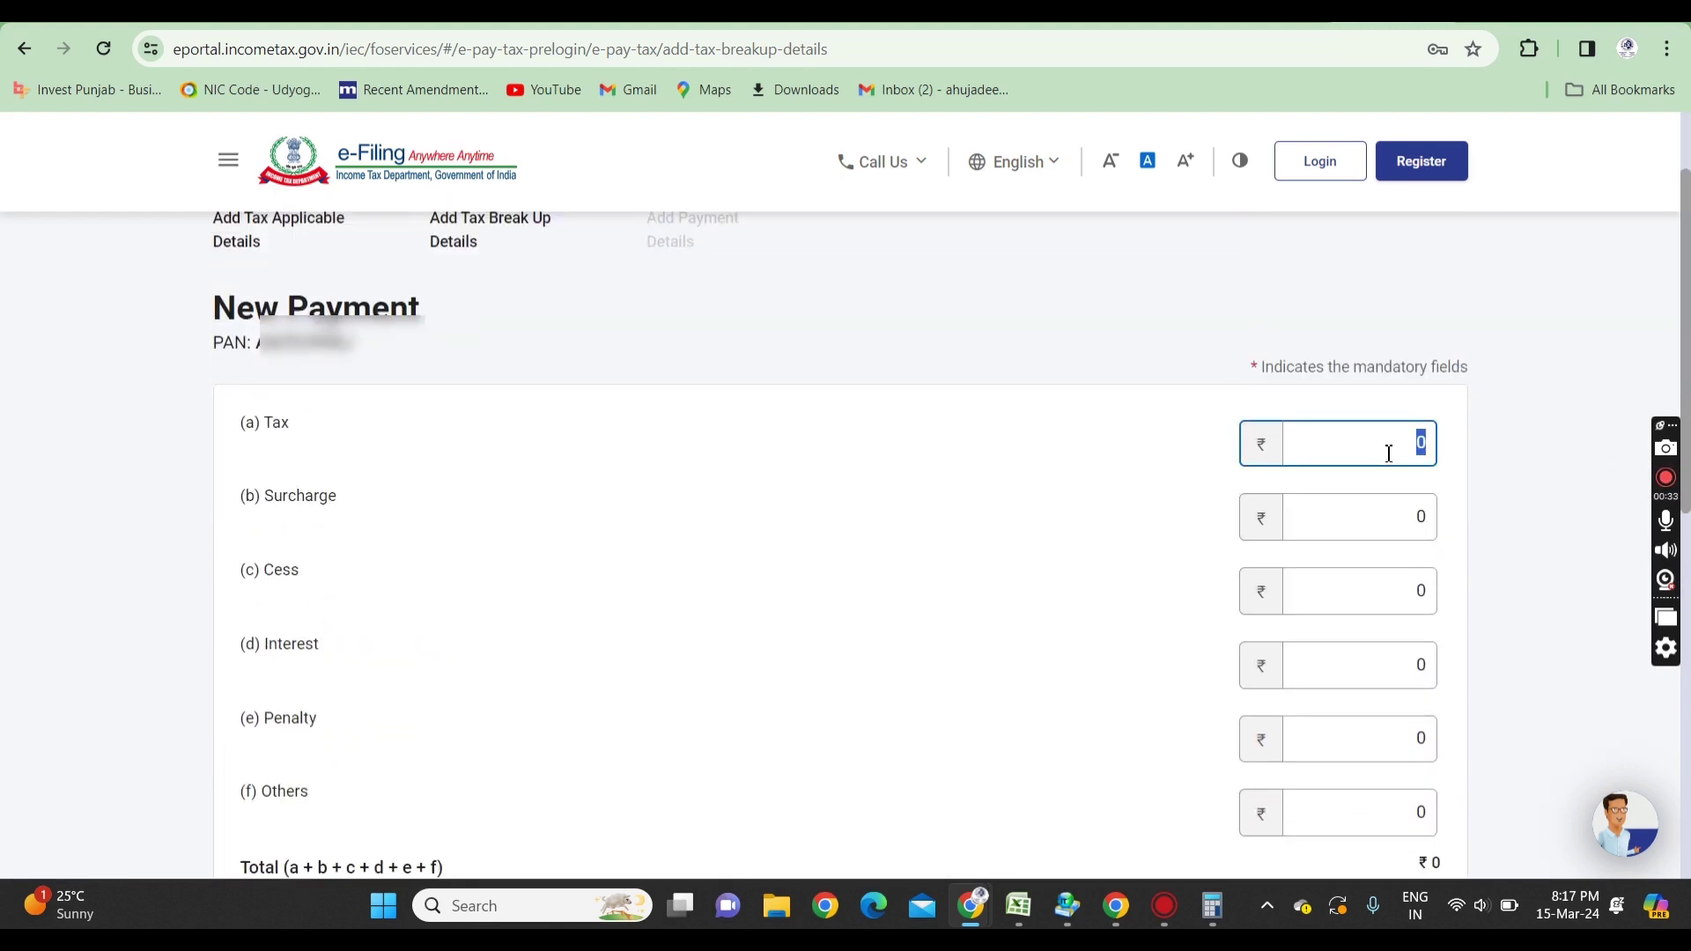
type("10,000")
left_click(1488, 434)
left_click_drag(1687, 287, 1687, 355)
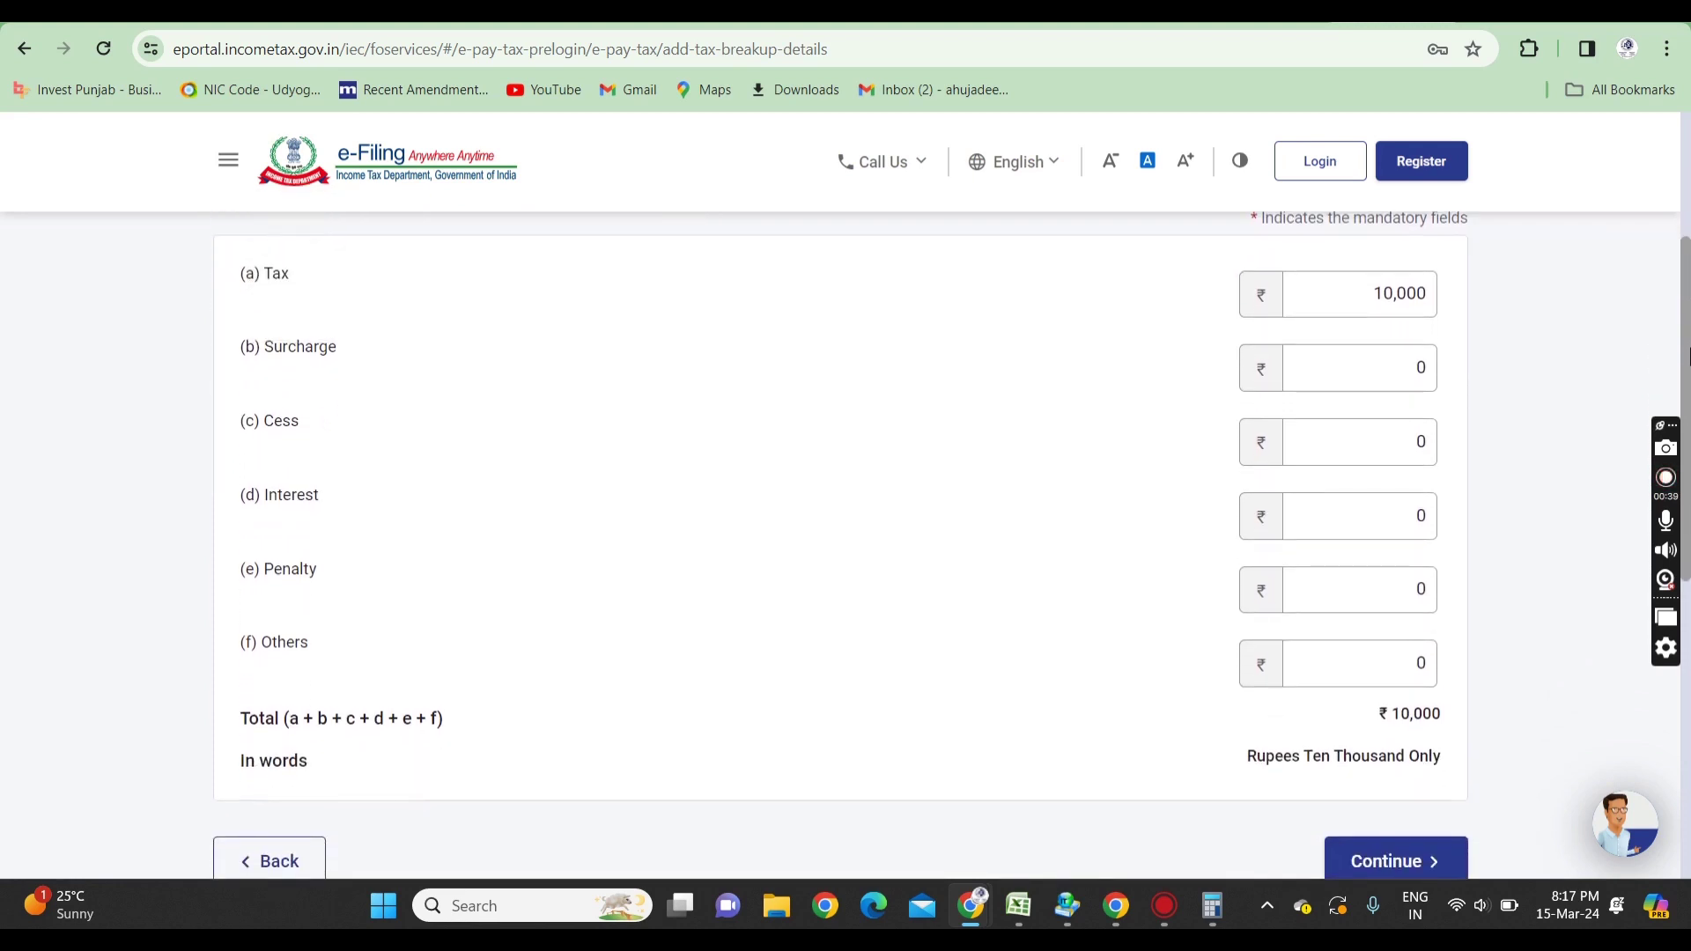
left_click(1396, 863)
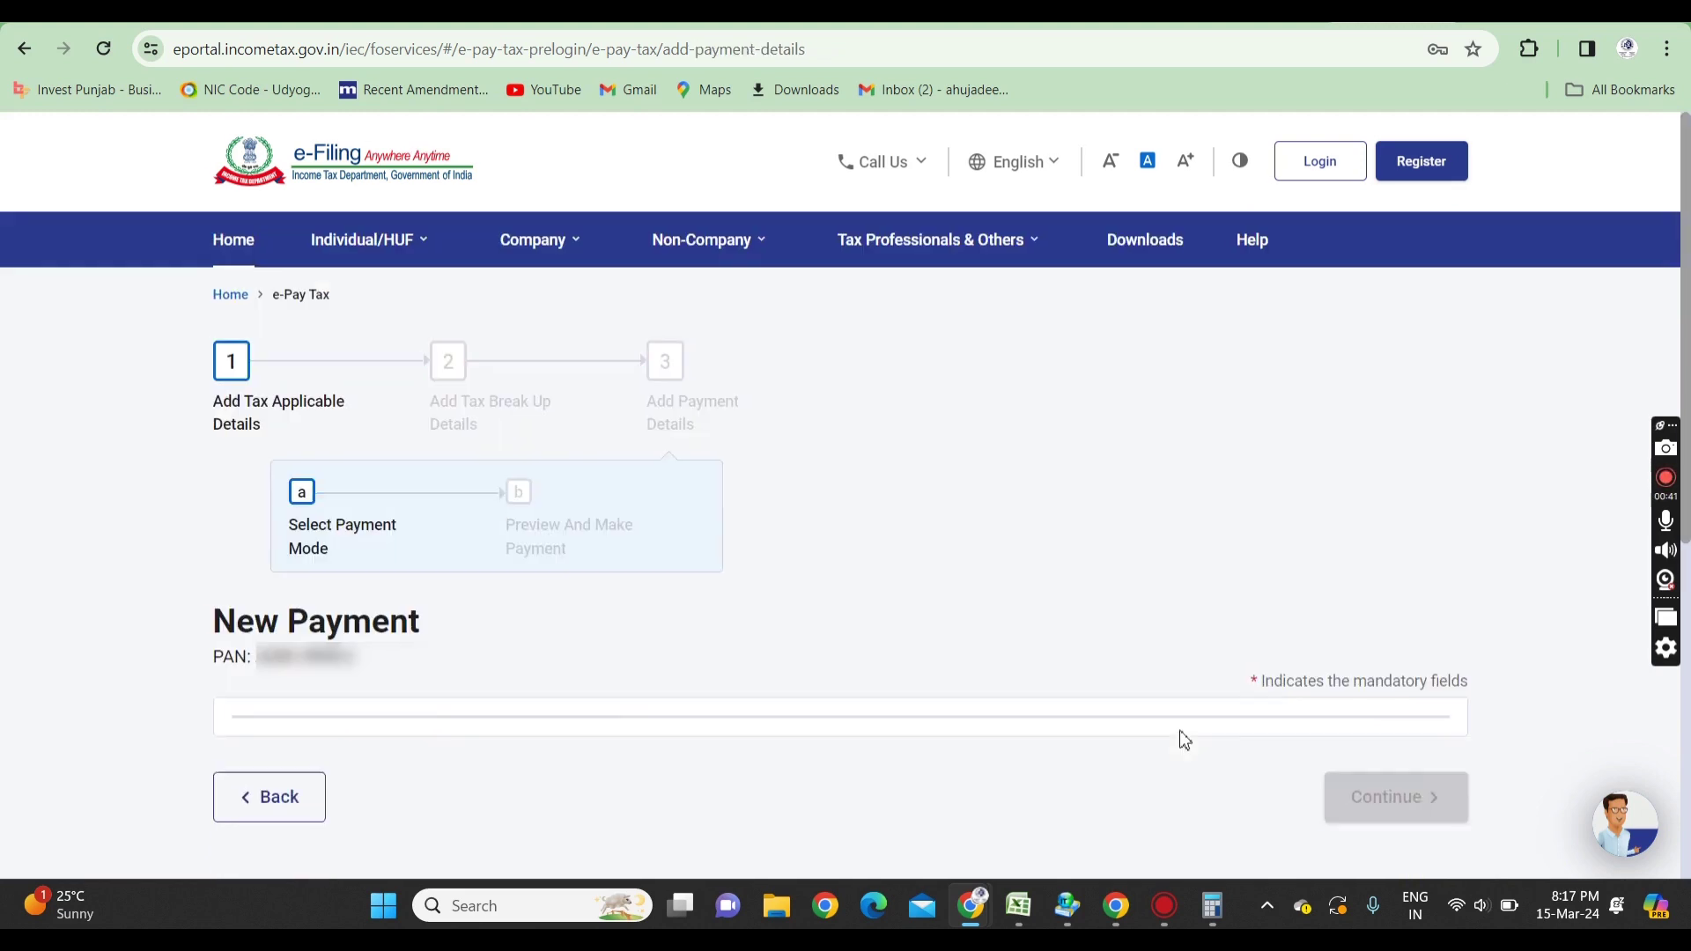
- Select the Payment Gateway mode with Bank Of Maharashtra and continue to the payment preview
scroll(549, 401, "down", 4)
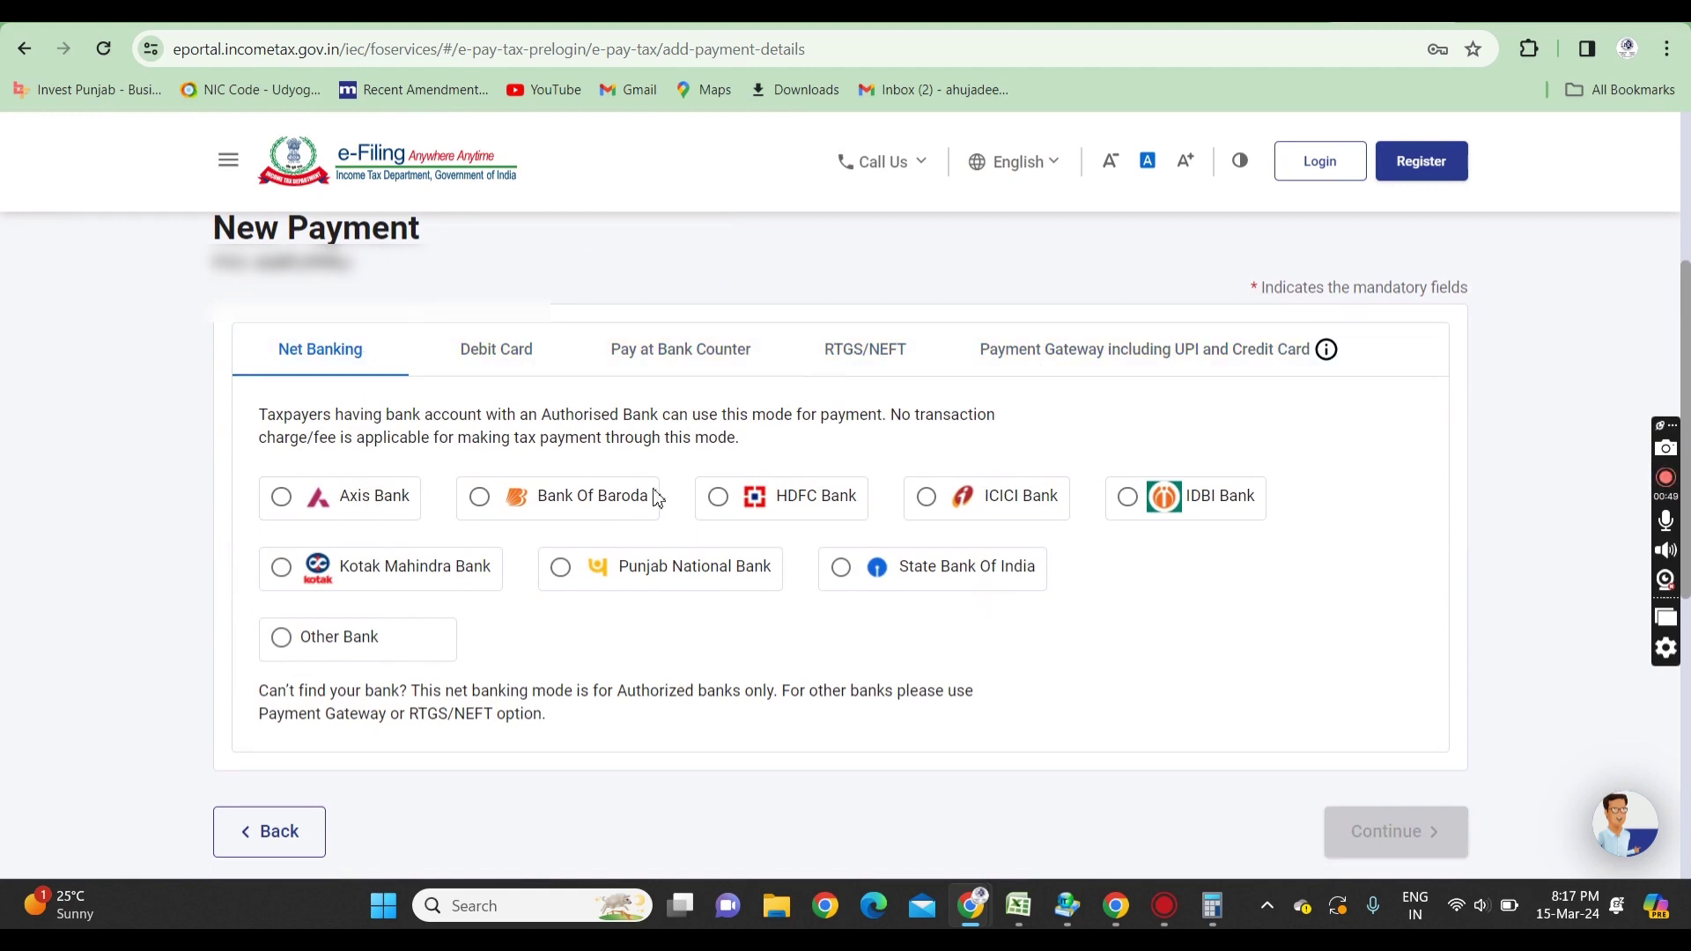
left_click(464, 370)
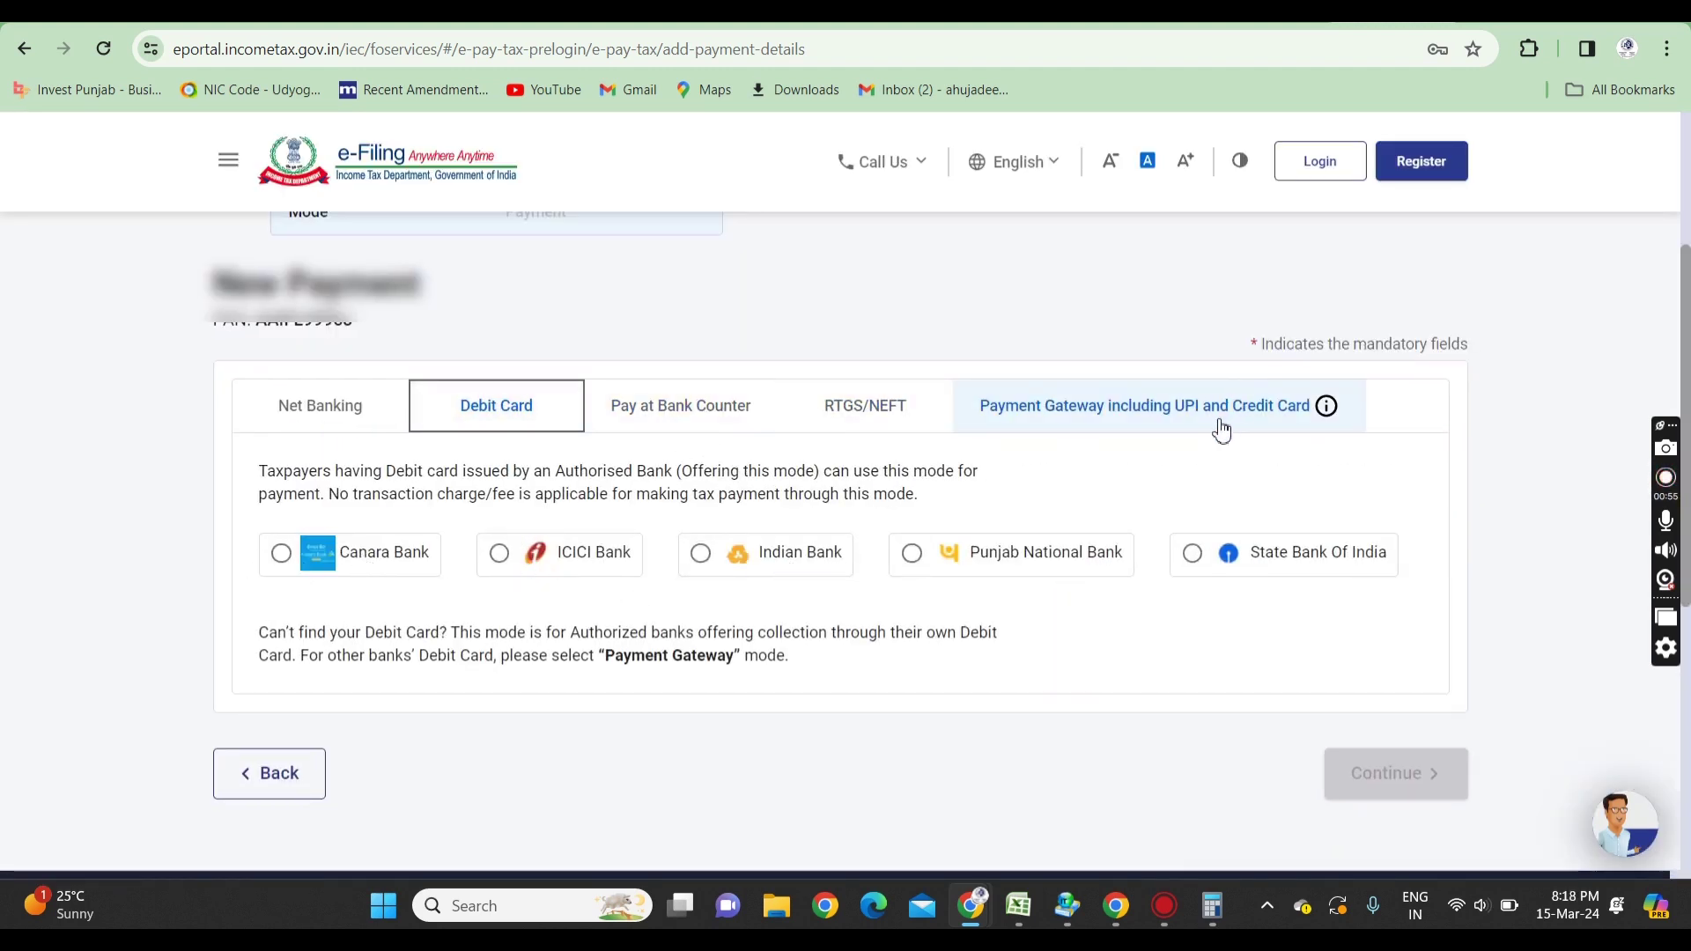
left_click(1116, 414)
scroll(1687, 370, "down", 3)
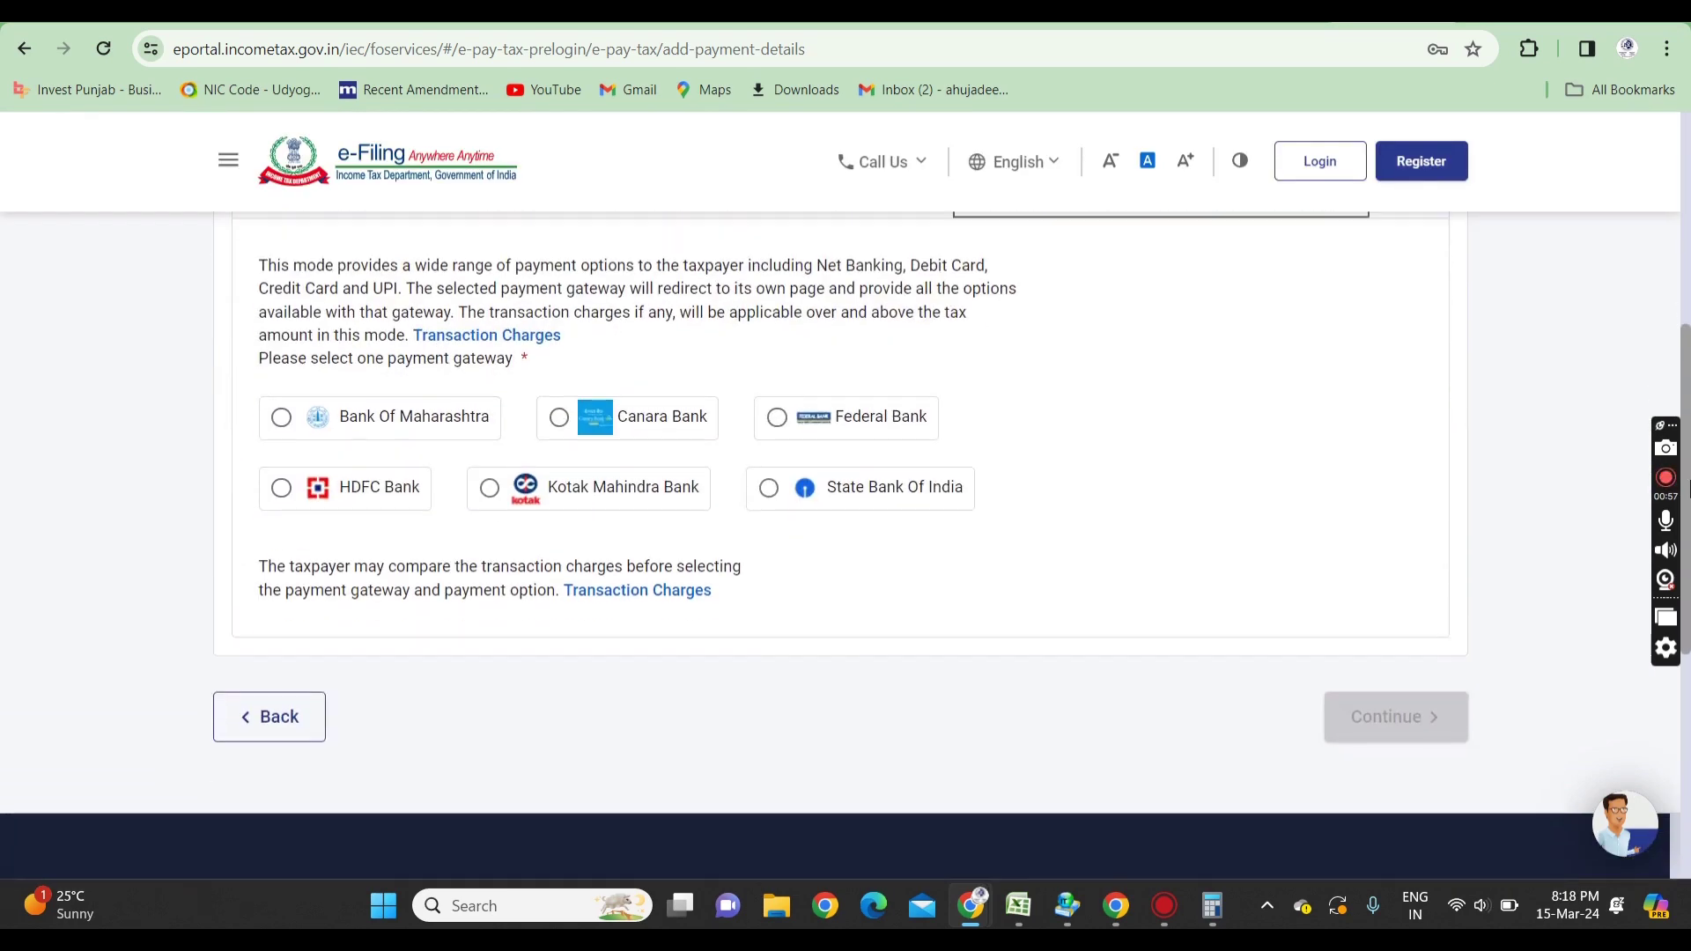
left_click(309, 420)
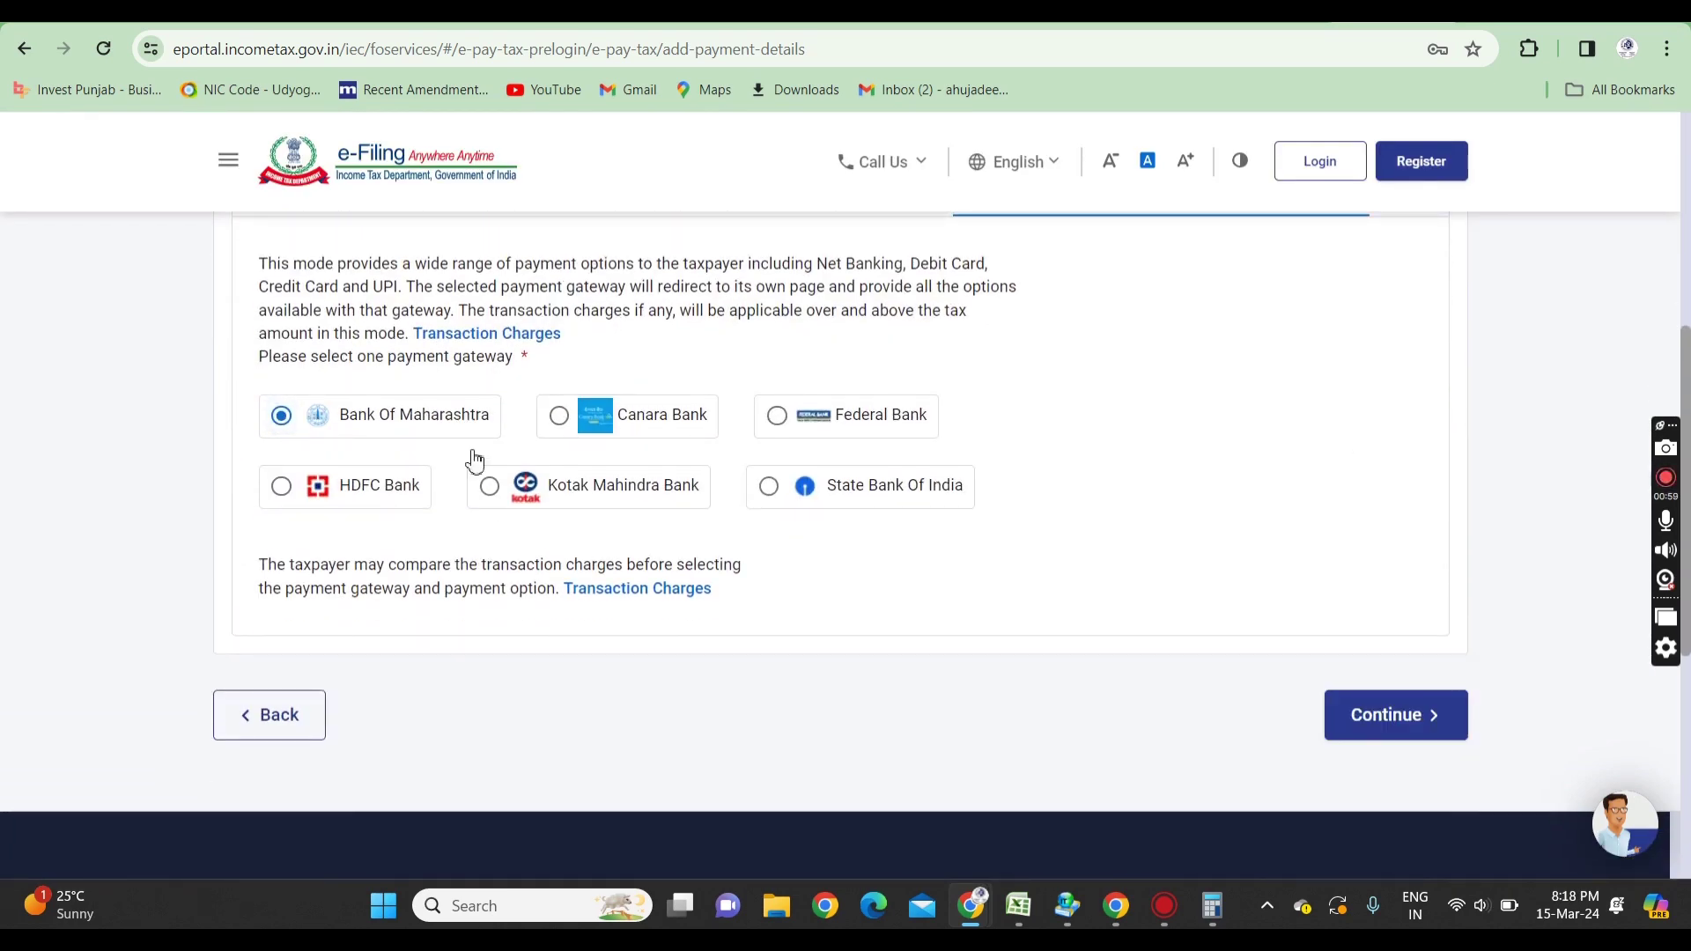
left_click(1416, 740)
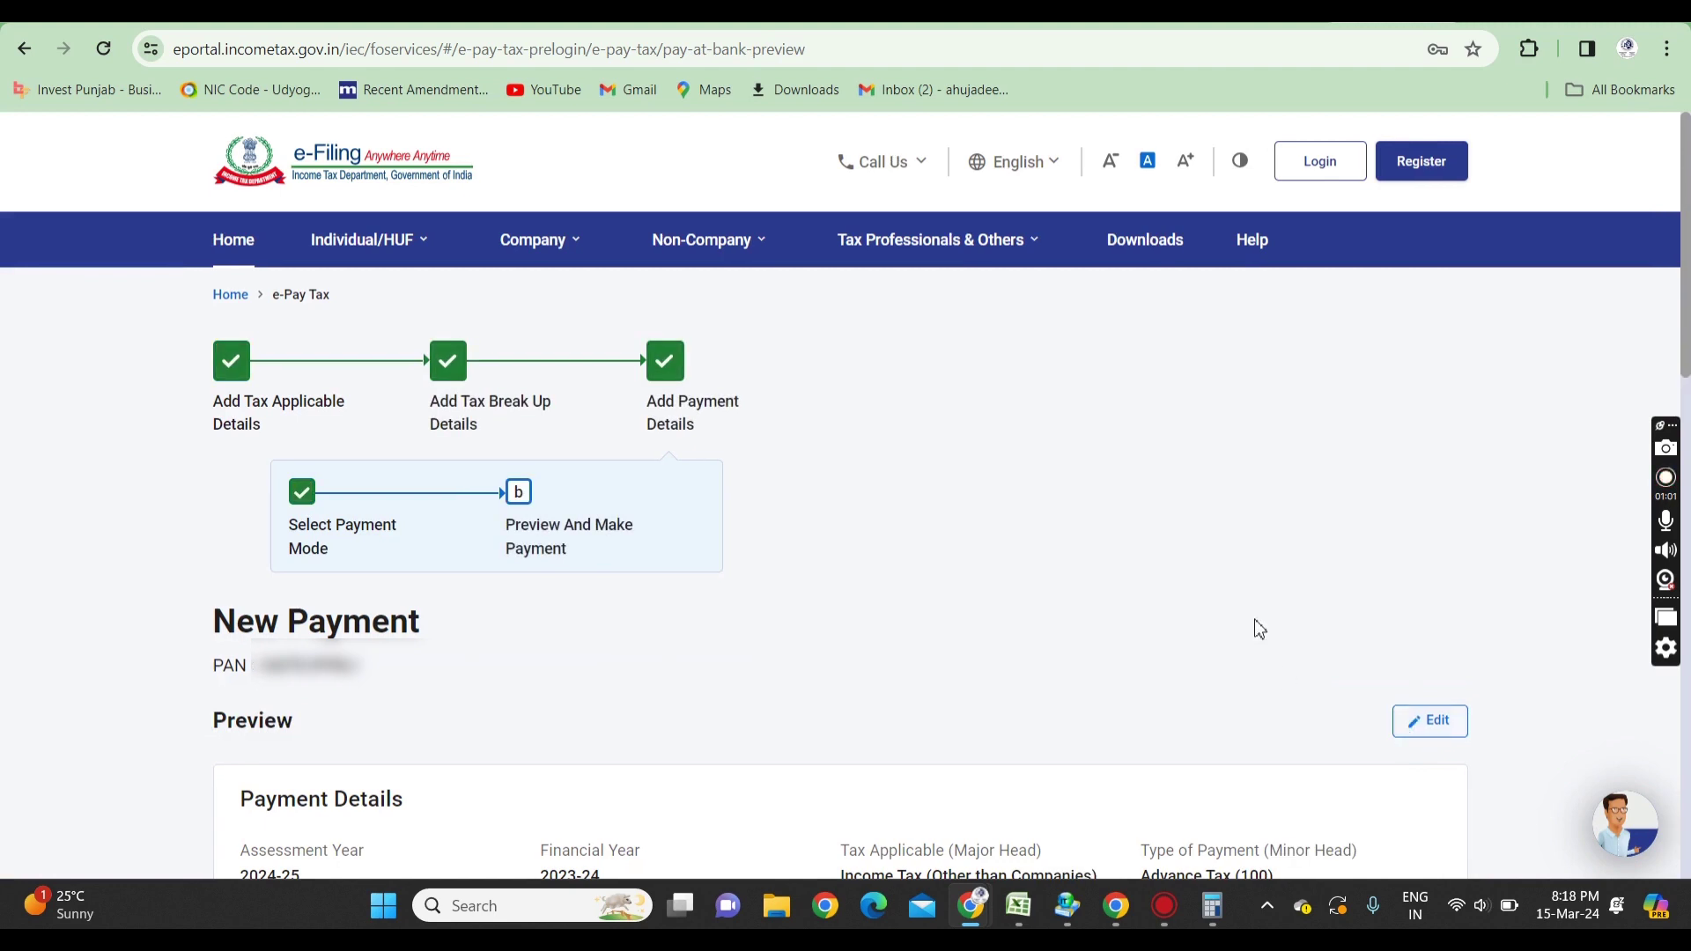
- Pay the ₹10,000 challan now, agree to the terms and conditions, and submit to the bank
left_click_drag(1688, 325, 1688, 520)
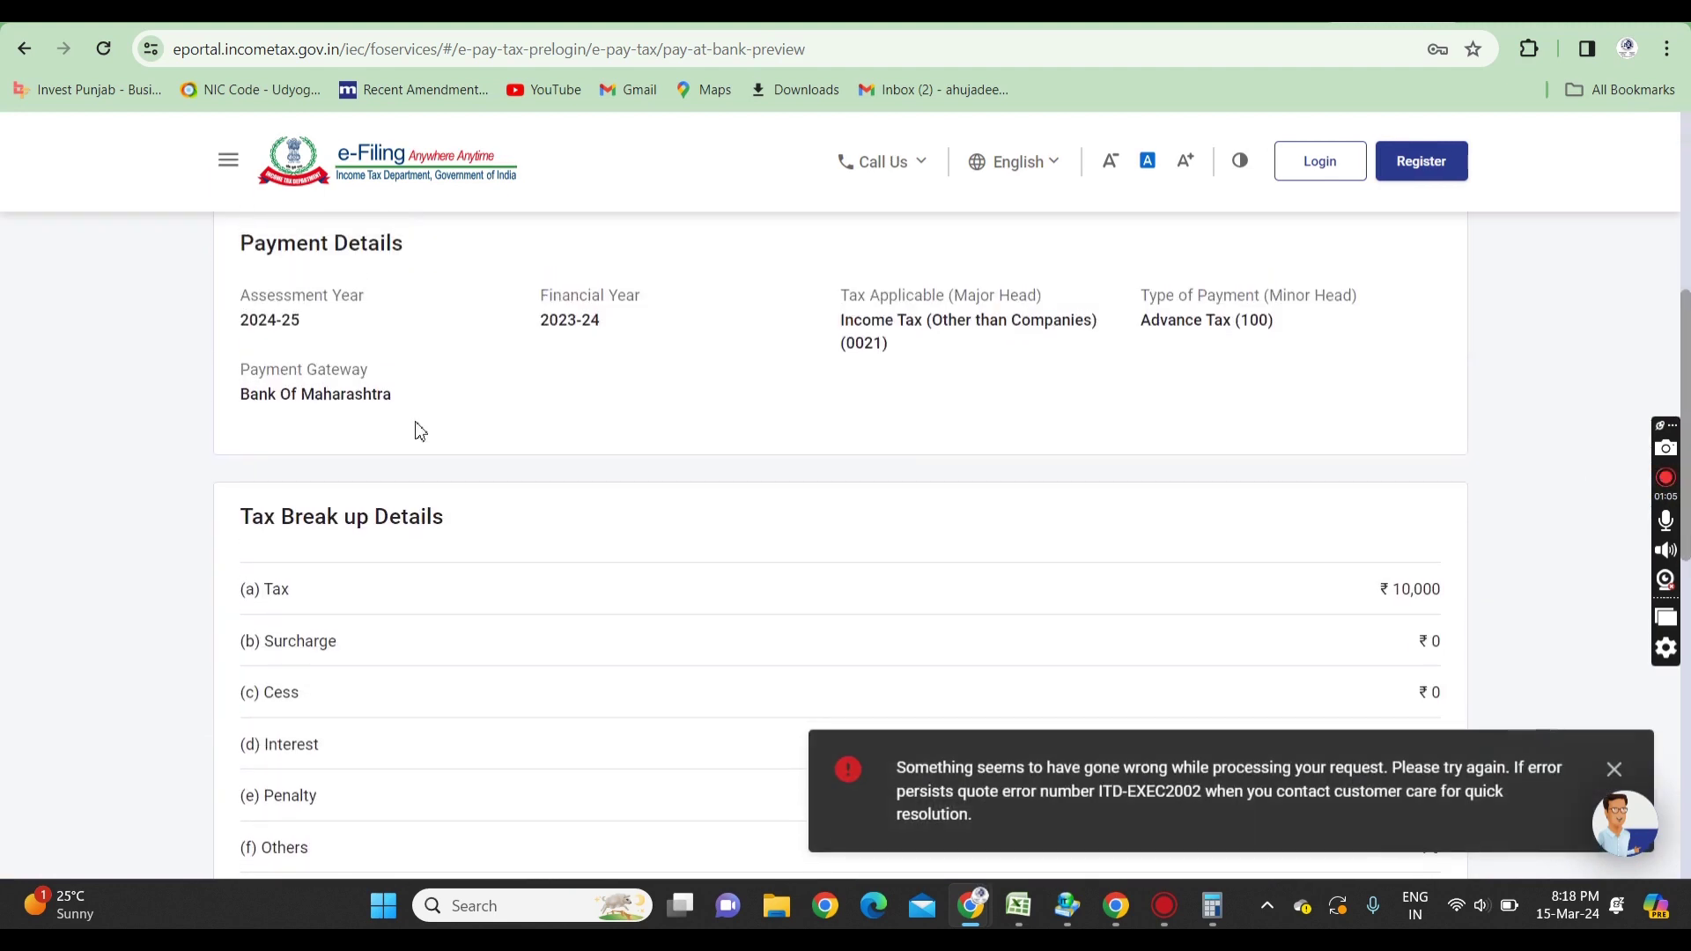
double_click(273, 320)
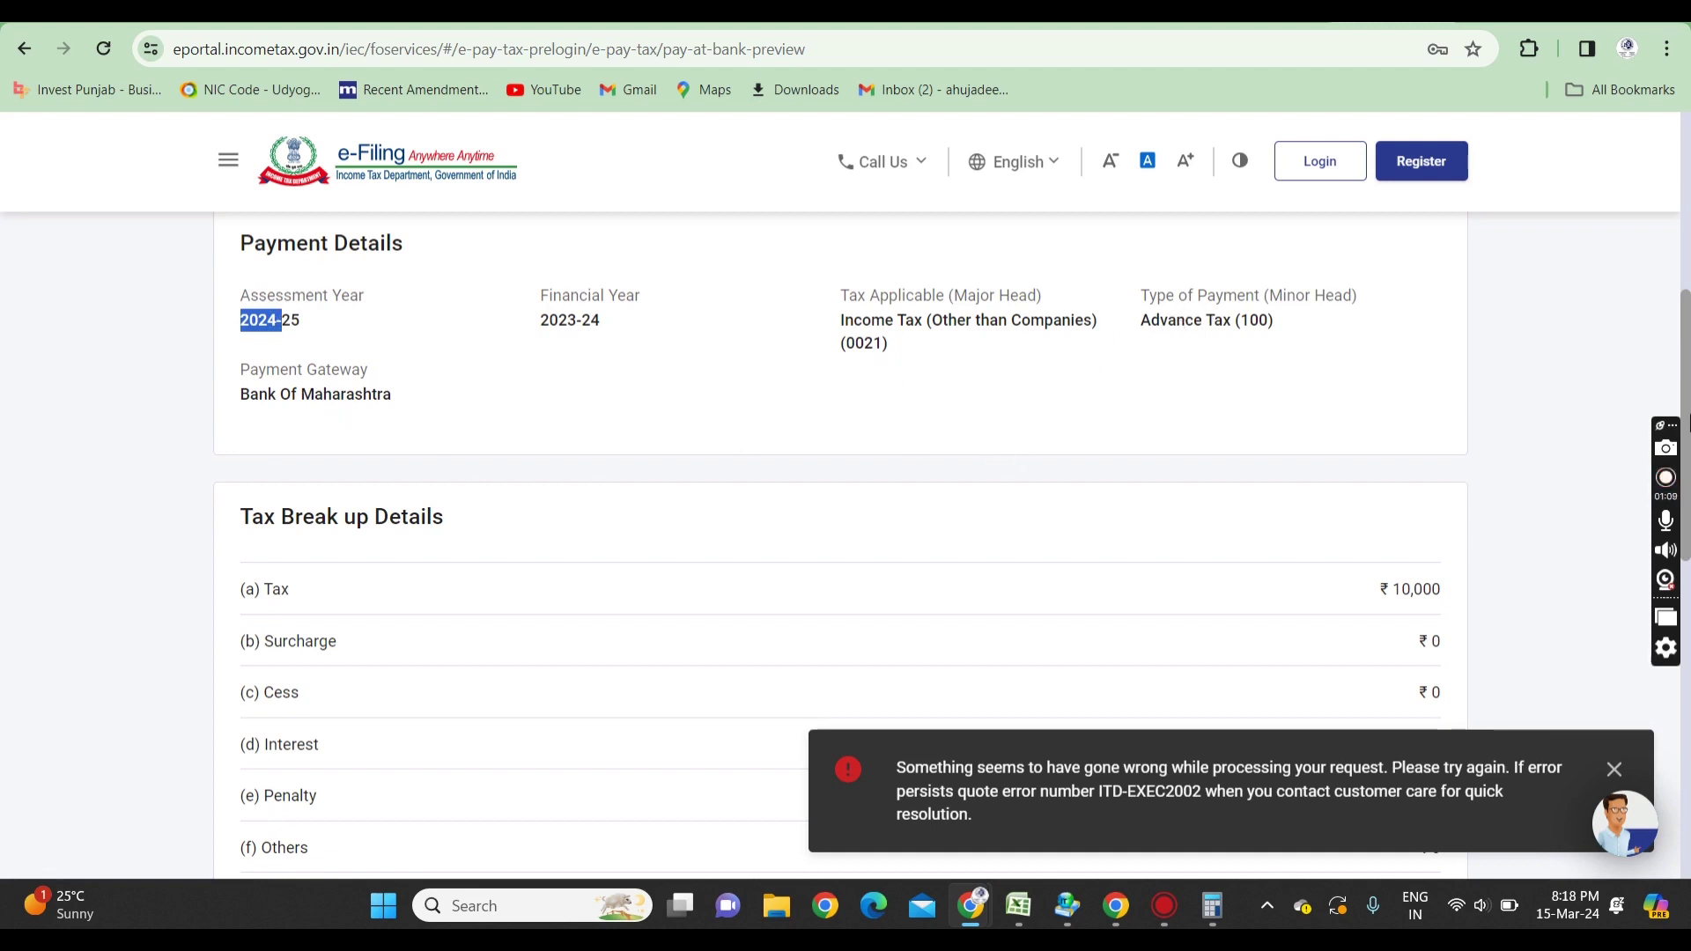
left_click_drag(1687, 436, 1684, 633)
left_click(1402, 451)
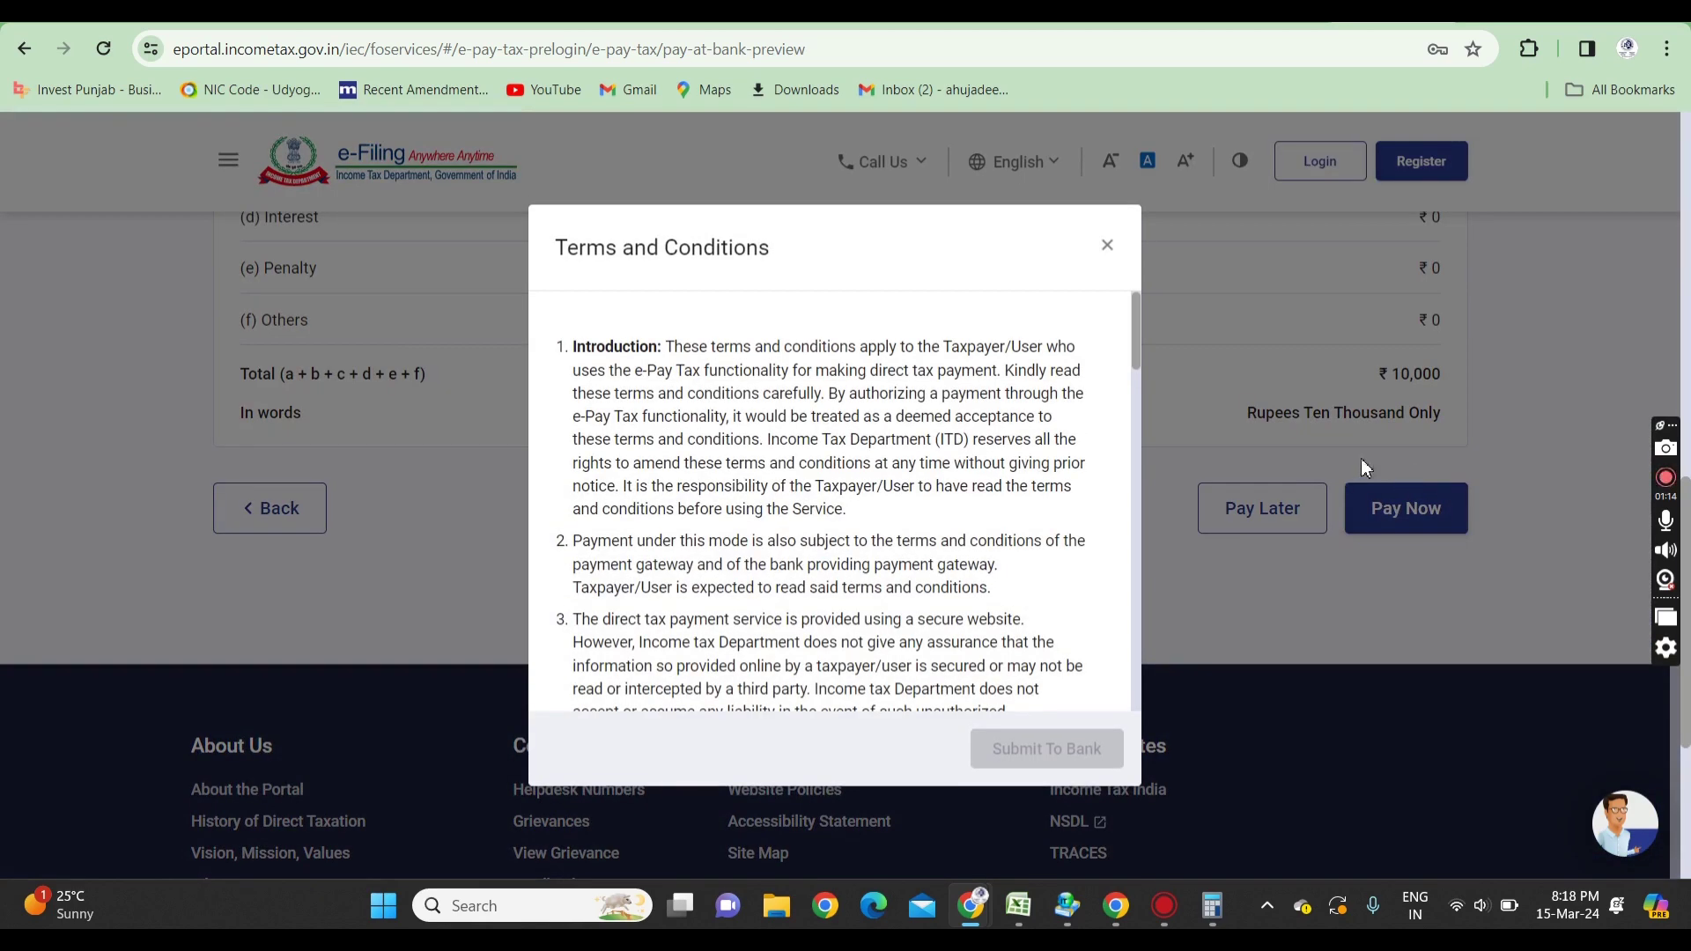
left_click_drag(1134, 336, 1128, 729)
left_click(582, 672)
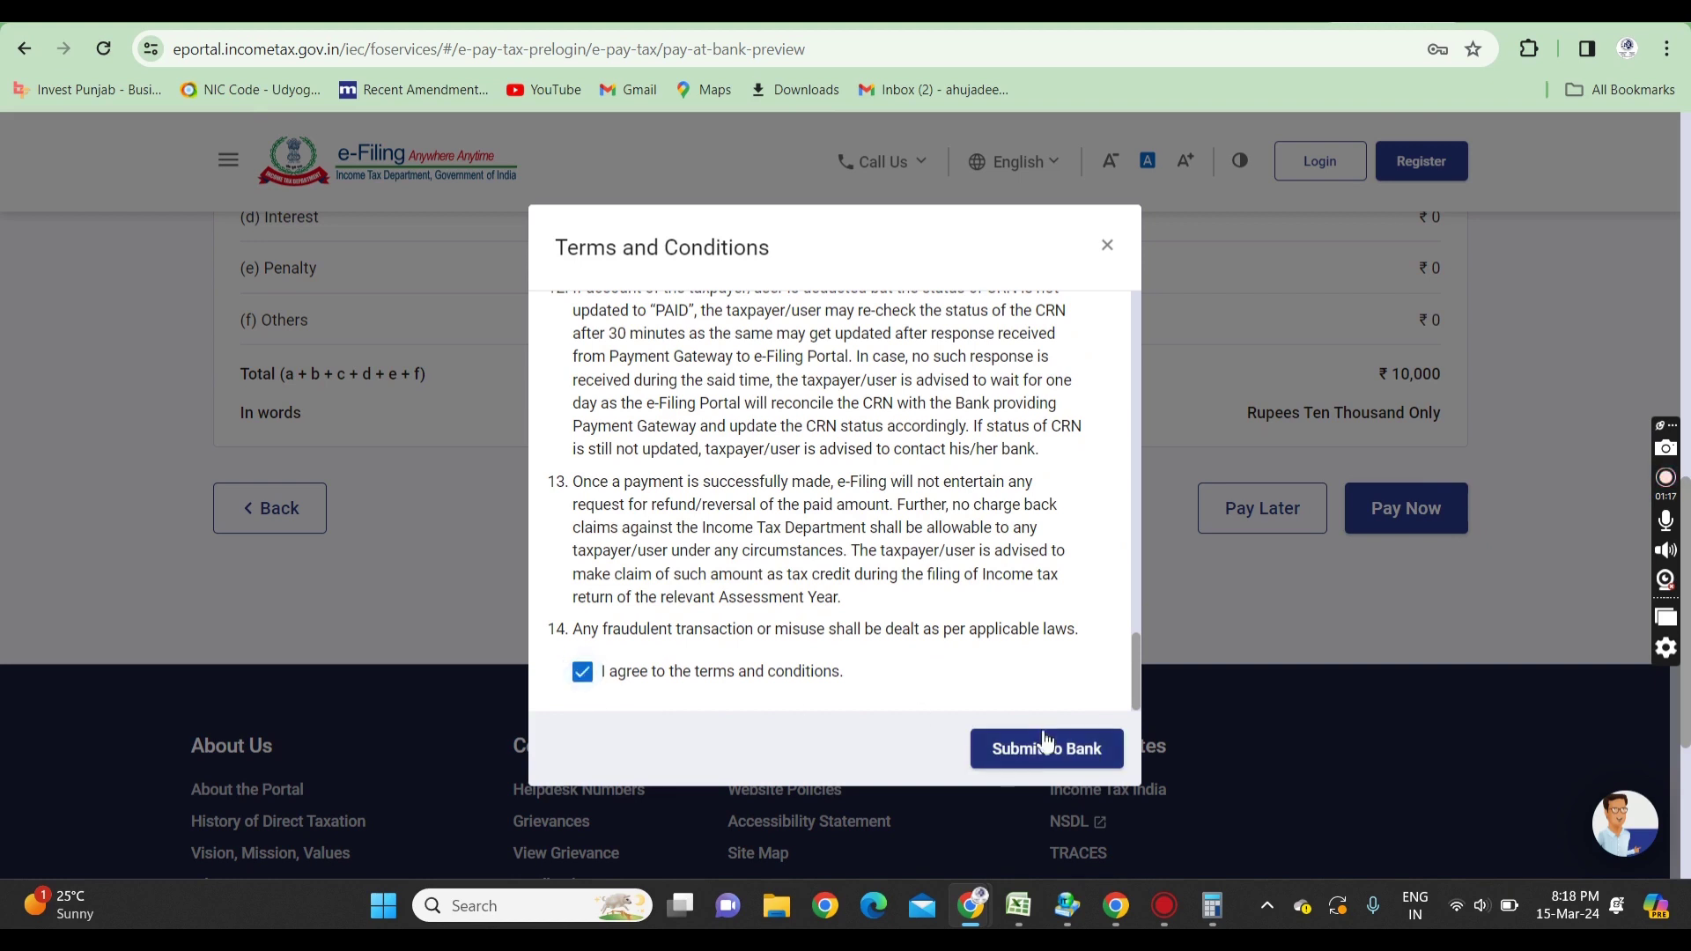
left_click(1049, 756)
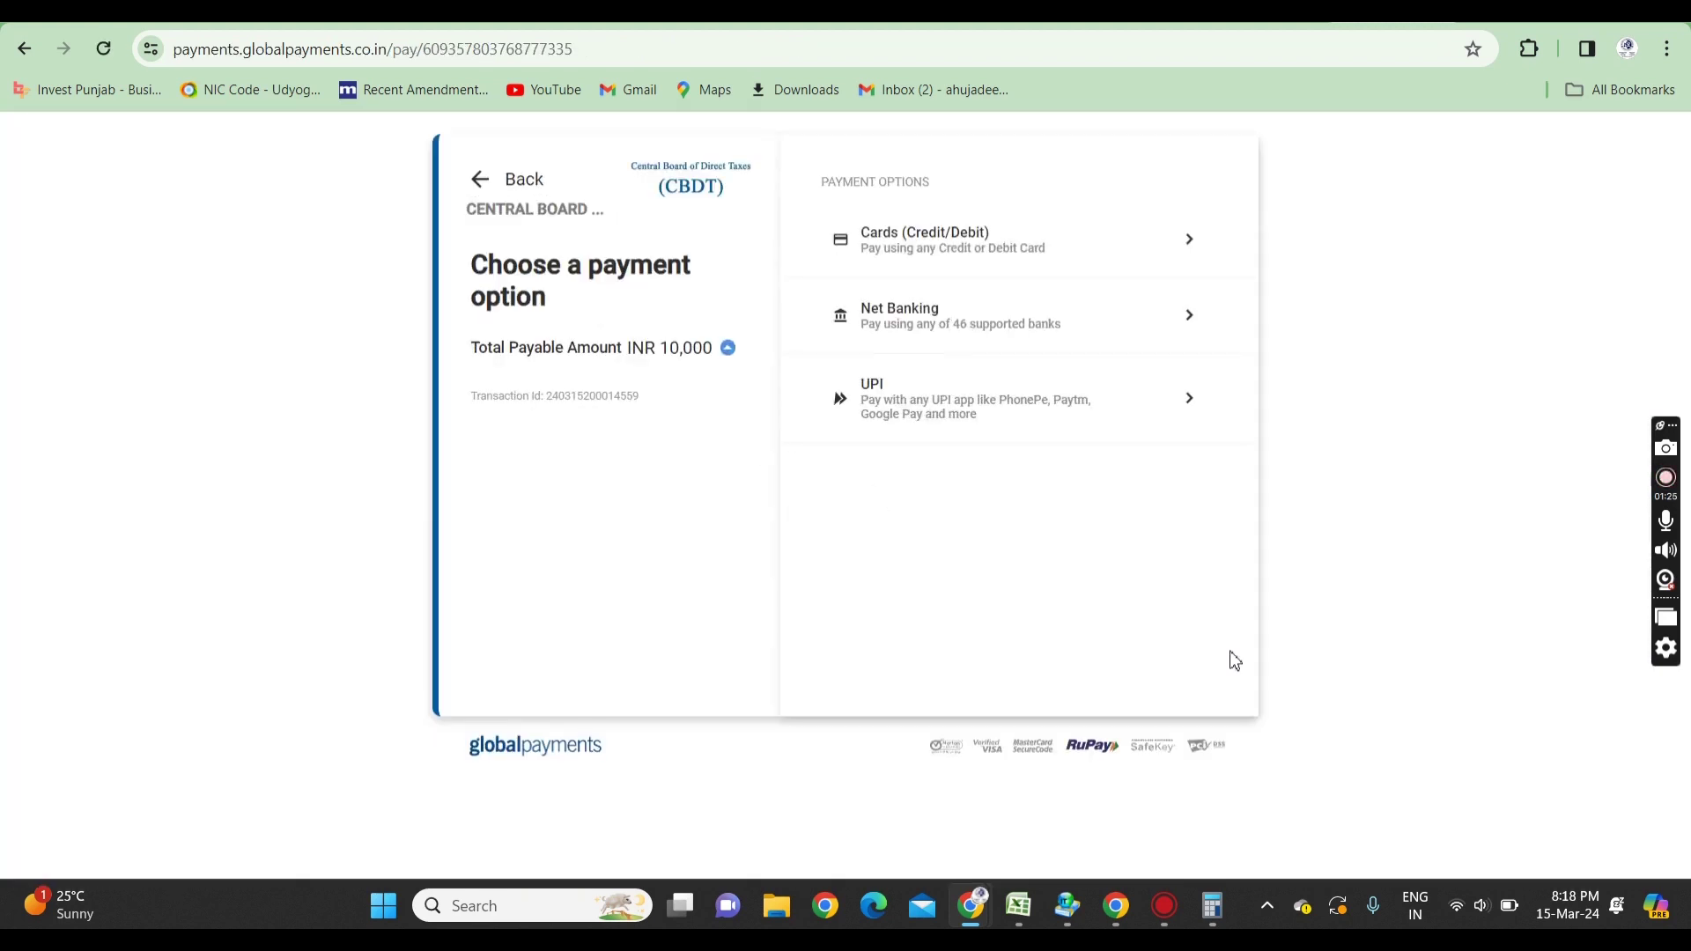
left_click(947, 426)
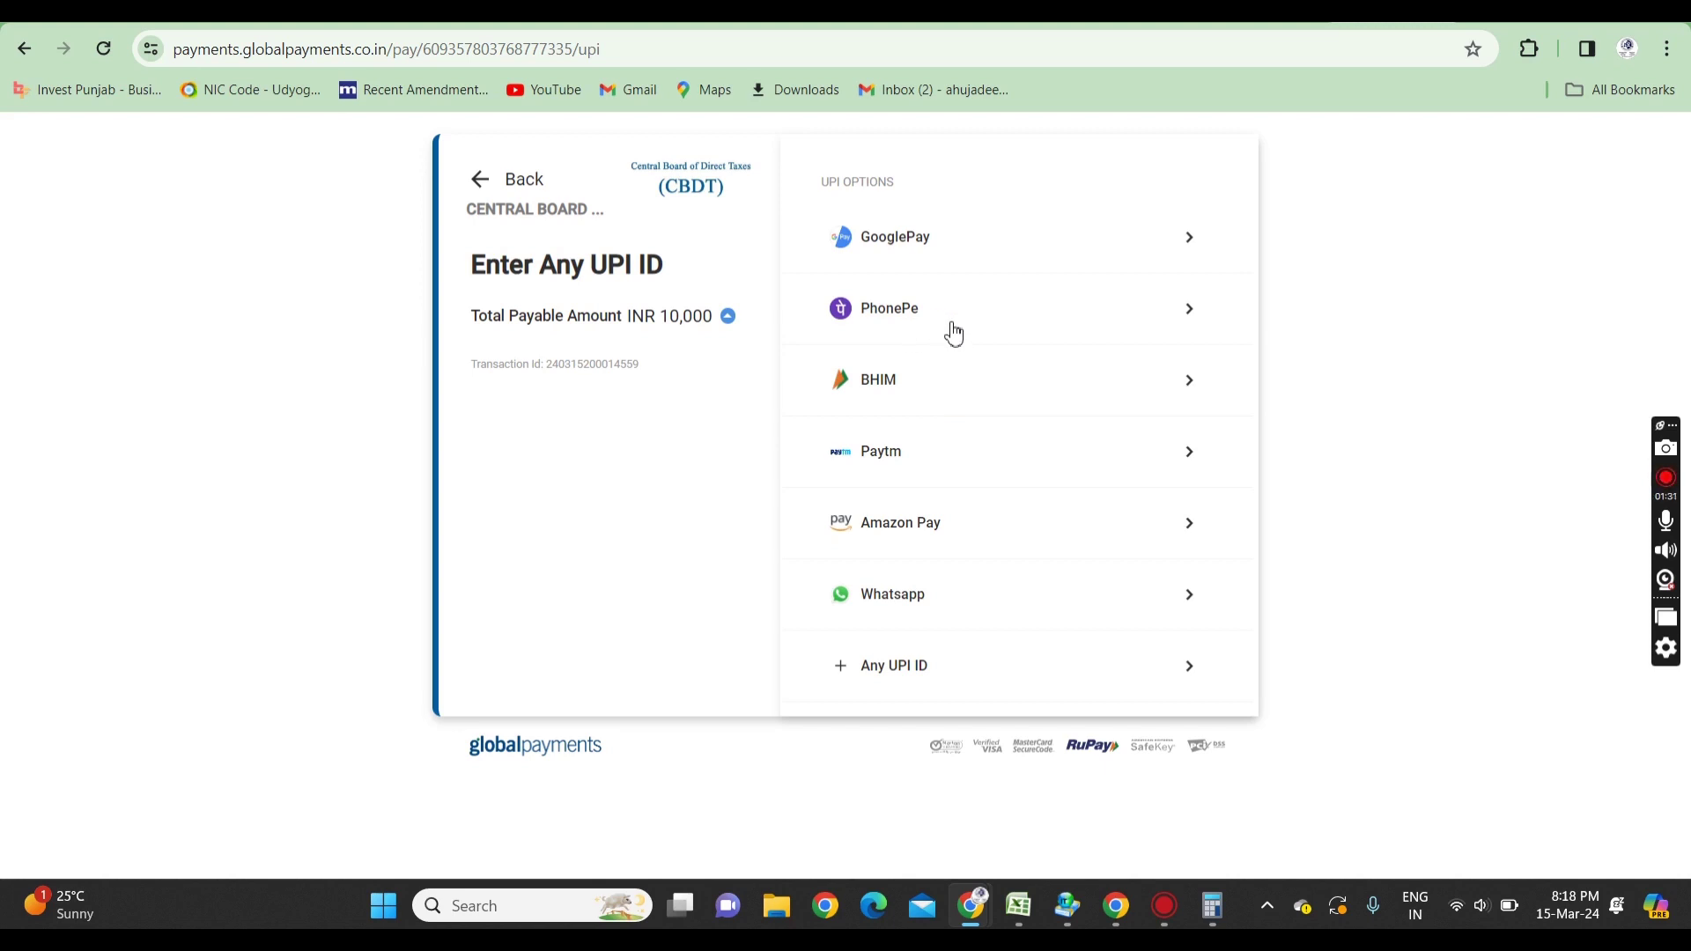
left_click(951, 333)
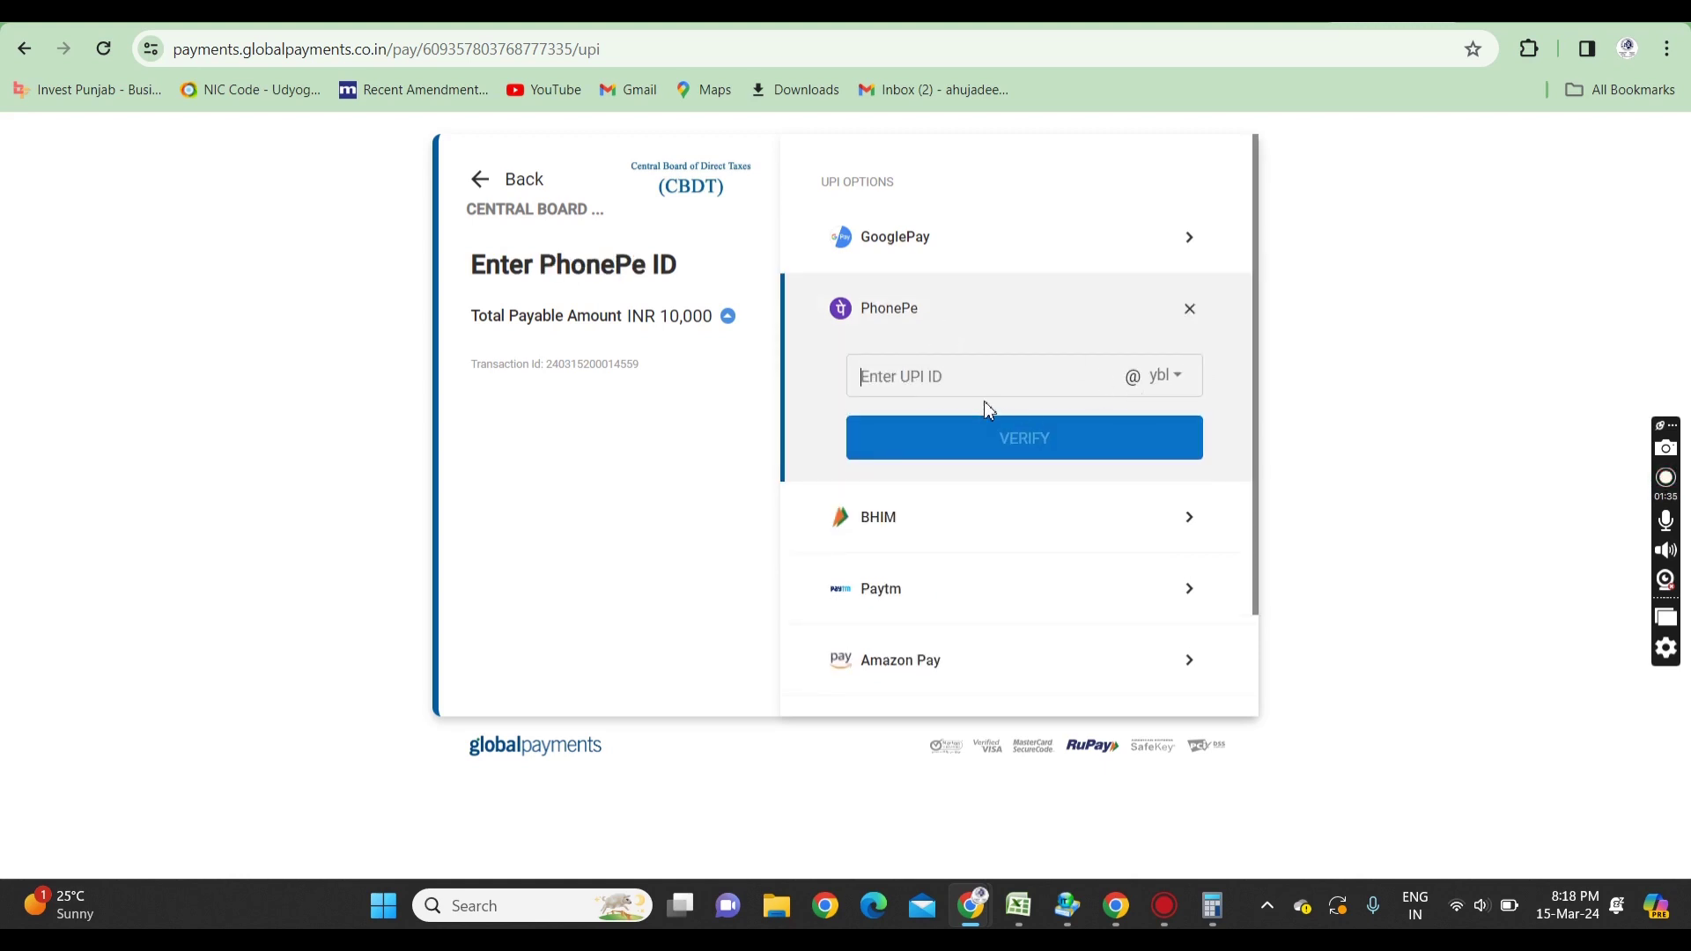
left_click(1165, 377)
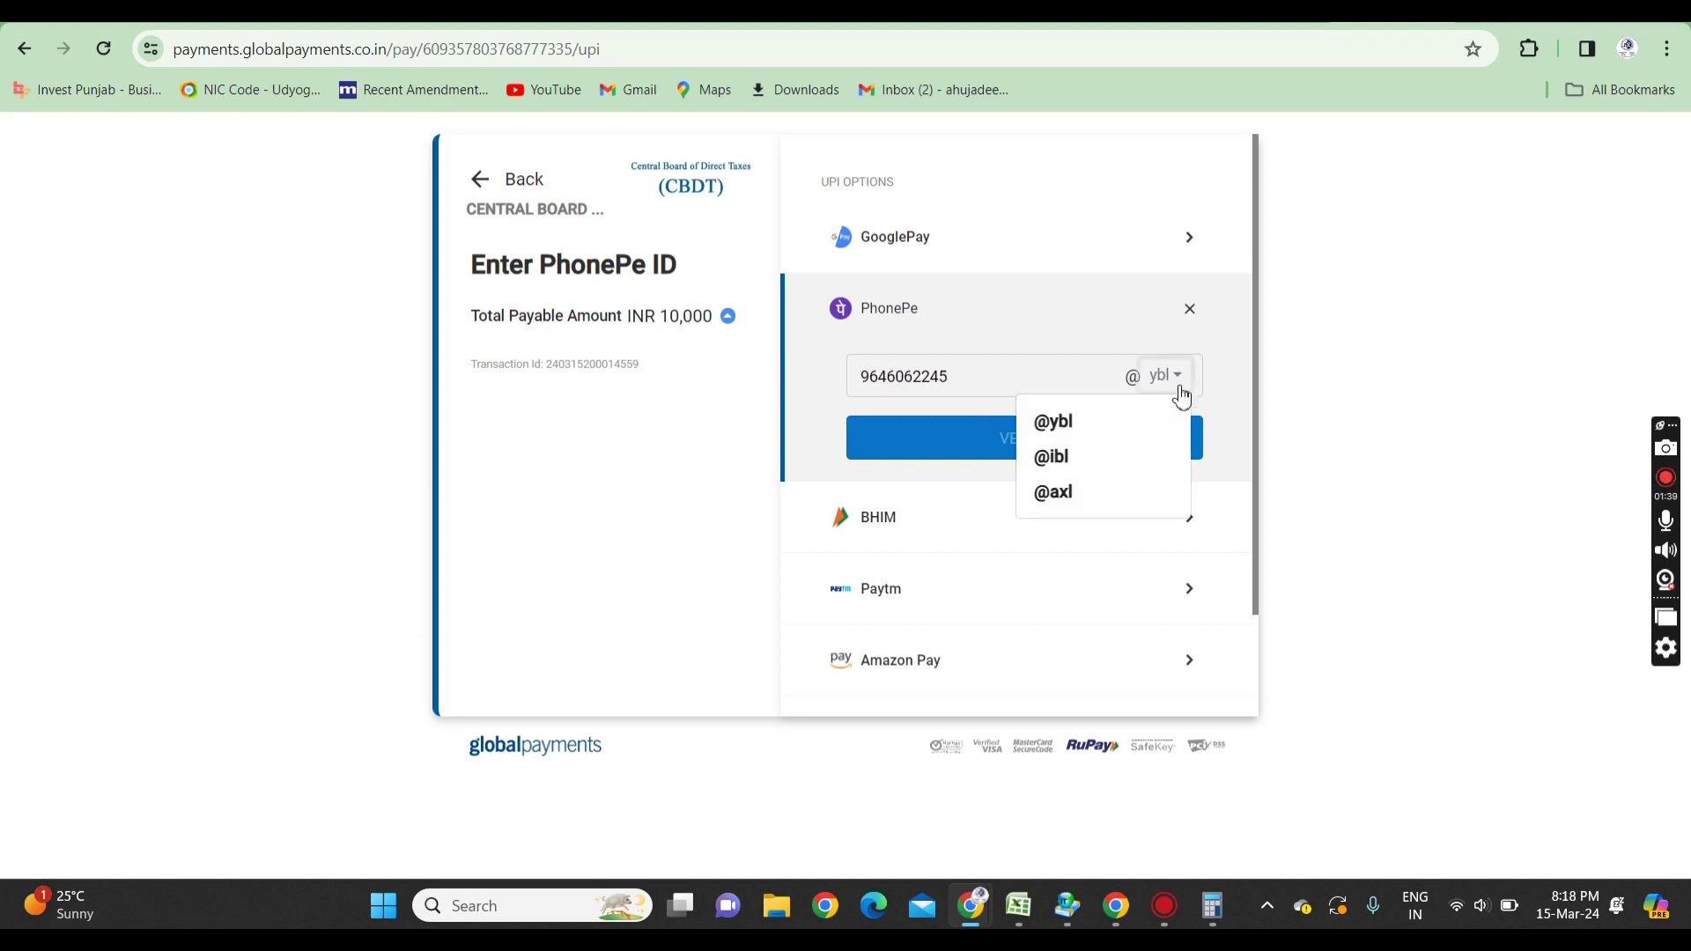
left_click(1144, 425)
left_click(1036, 446)
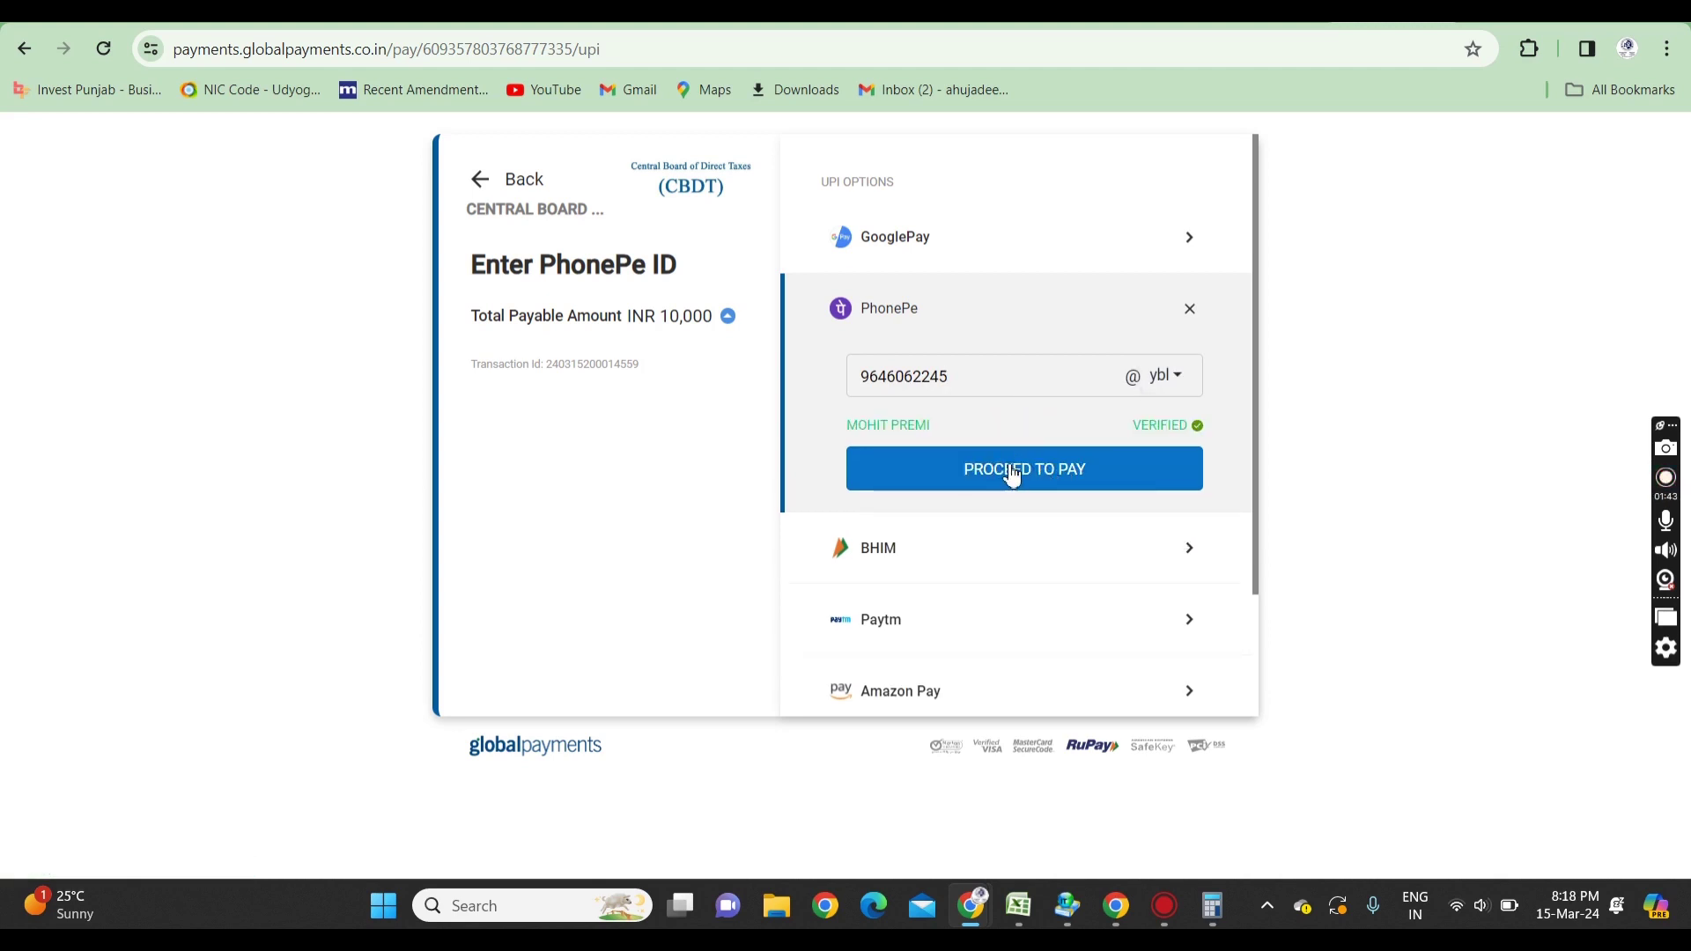
left_click(1008, 474)
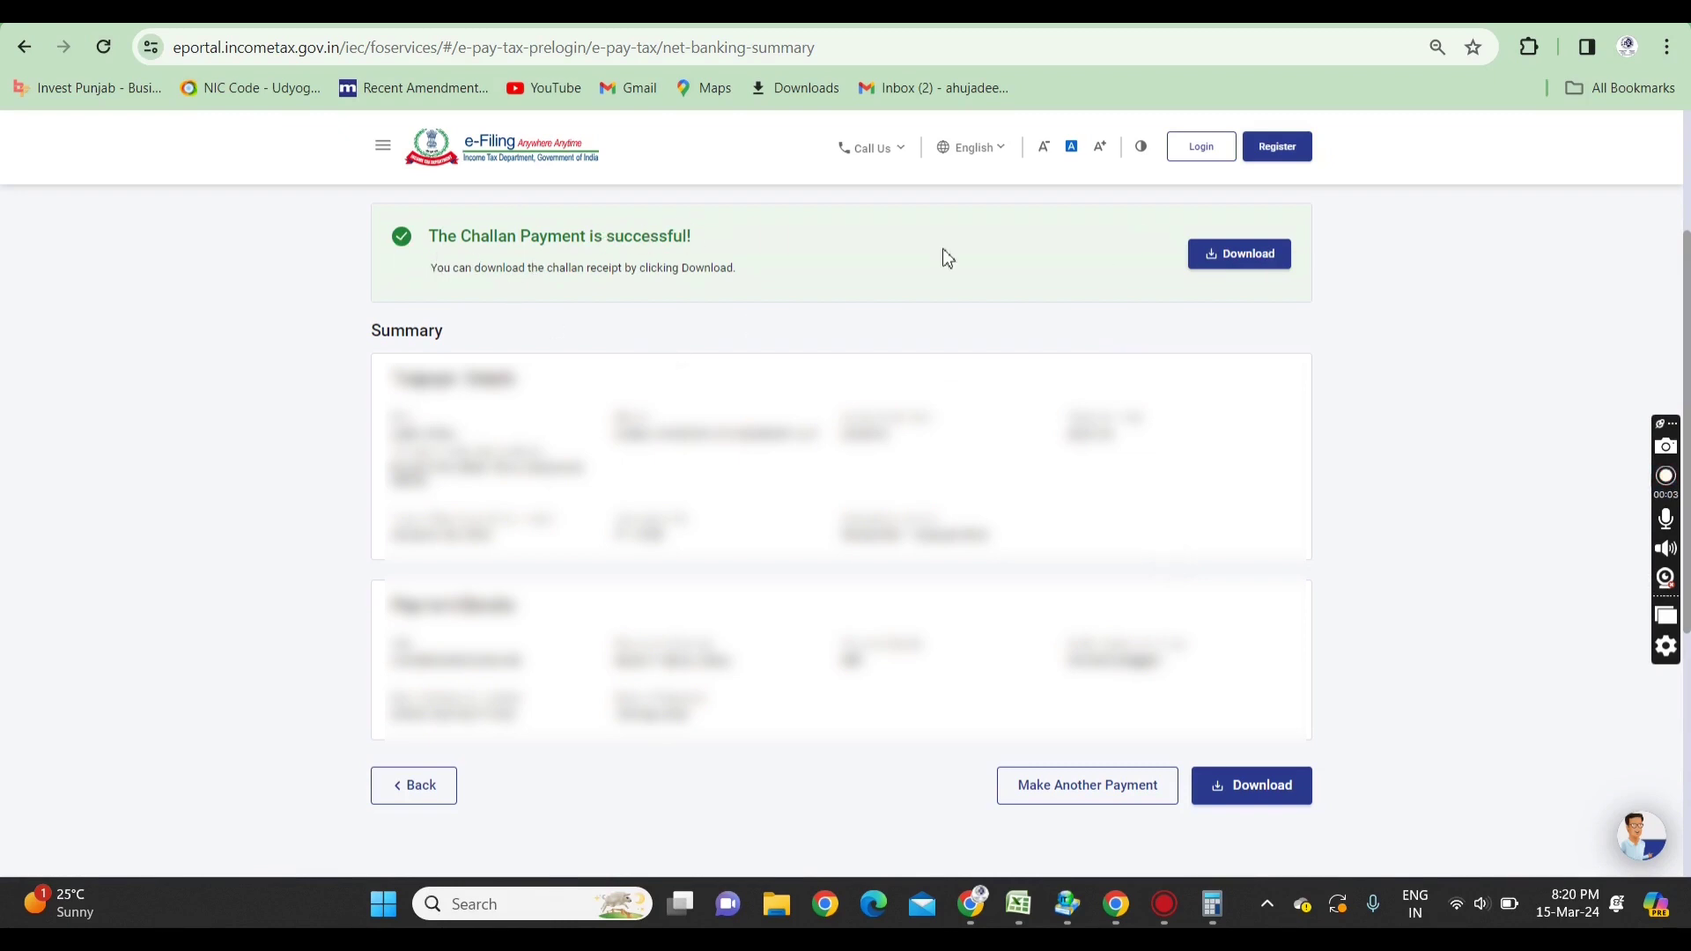
- Save the challan receipt PDF to Downloads and open it from Chrome's download bubble
left_click(1255, 254)
scroll(1256, 253, "up", 1)
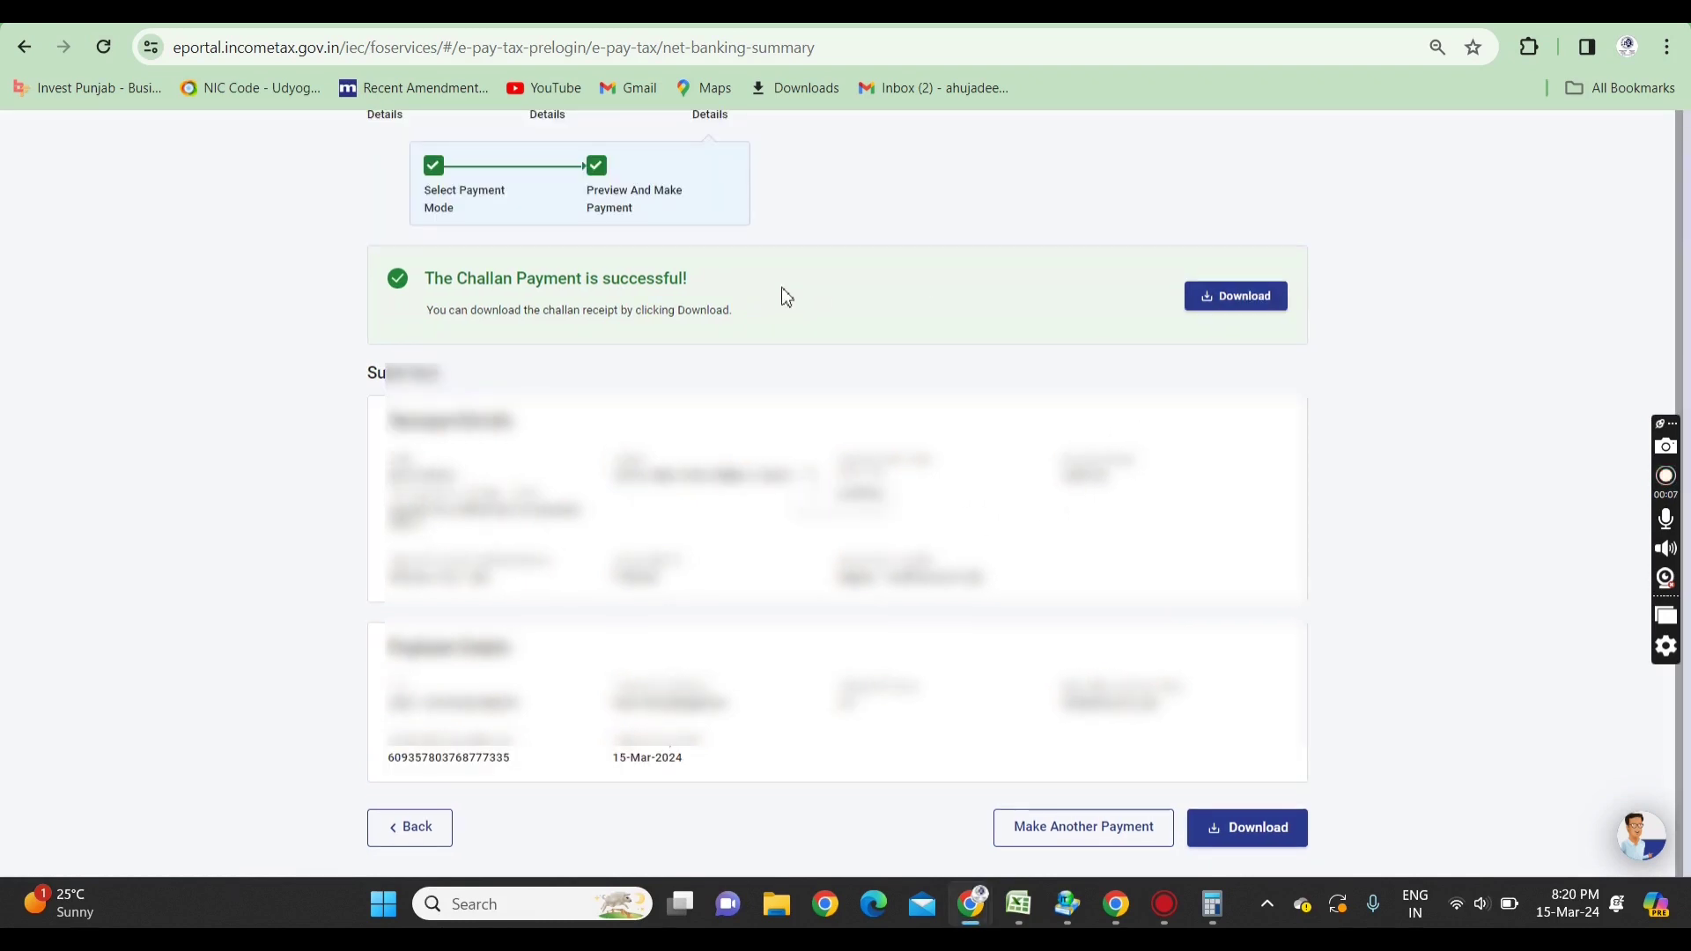
left_click(1239, 298)
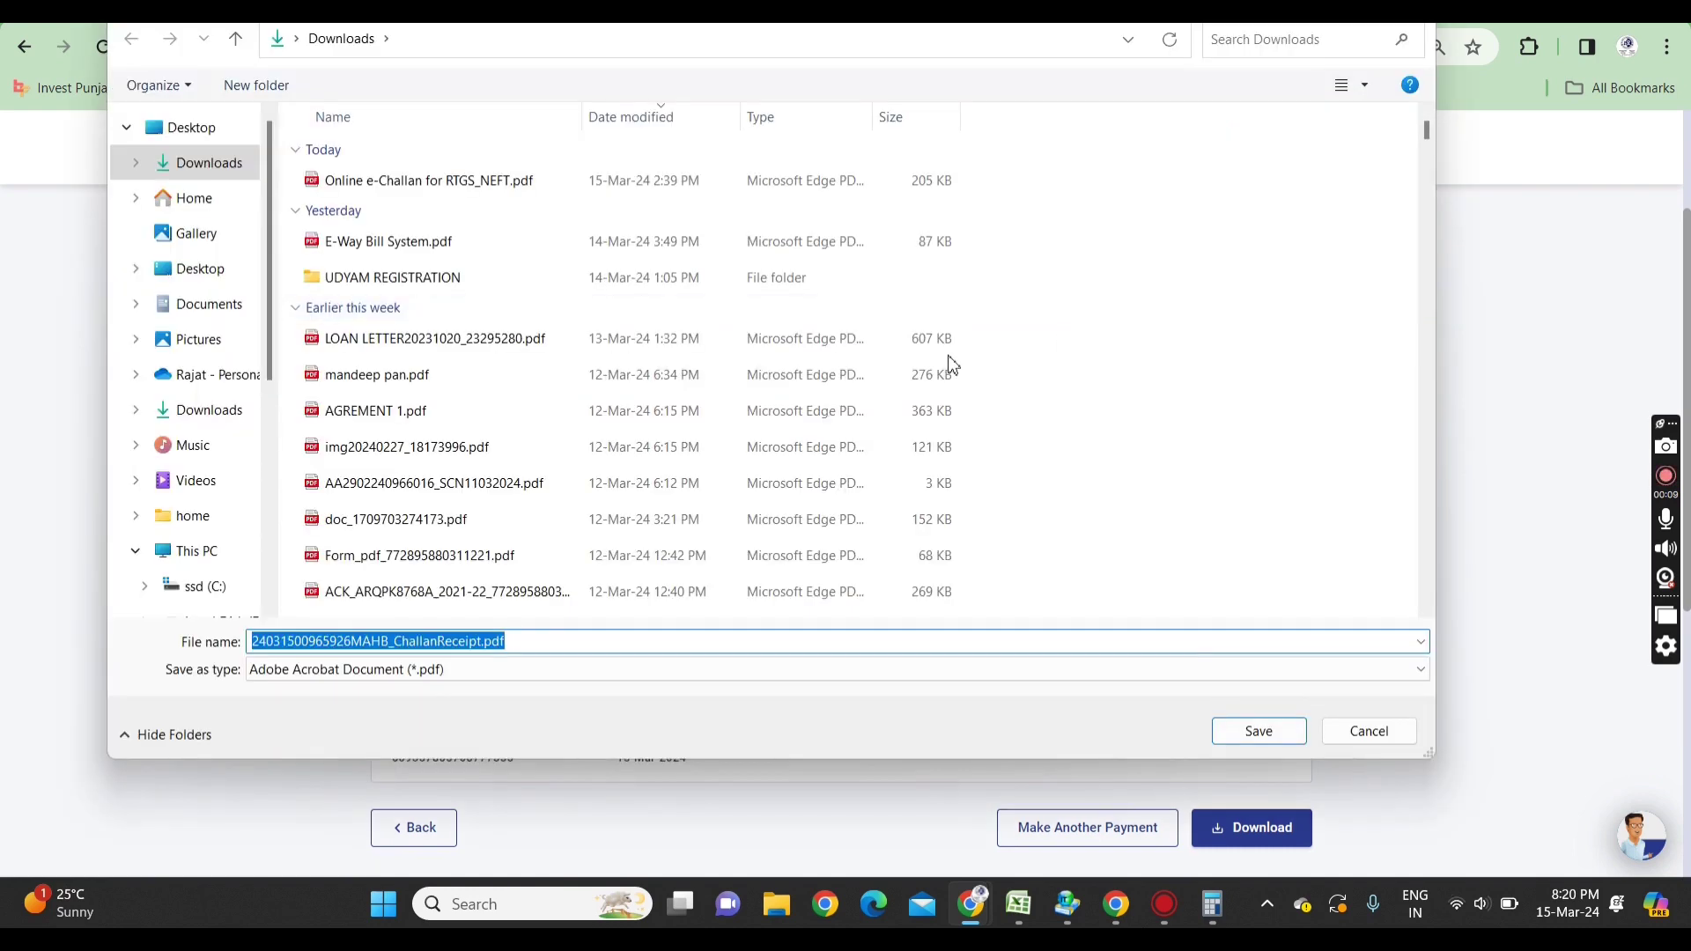
key("Return")
left_click(1420, 116)
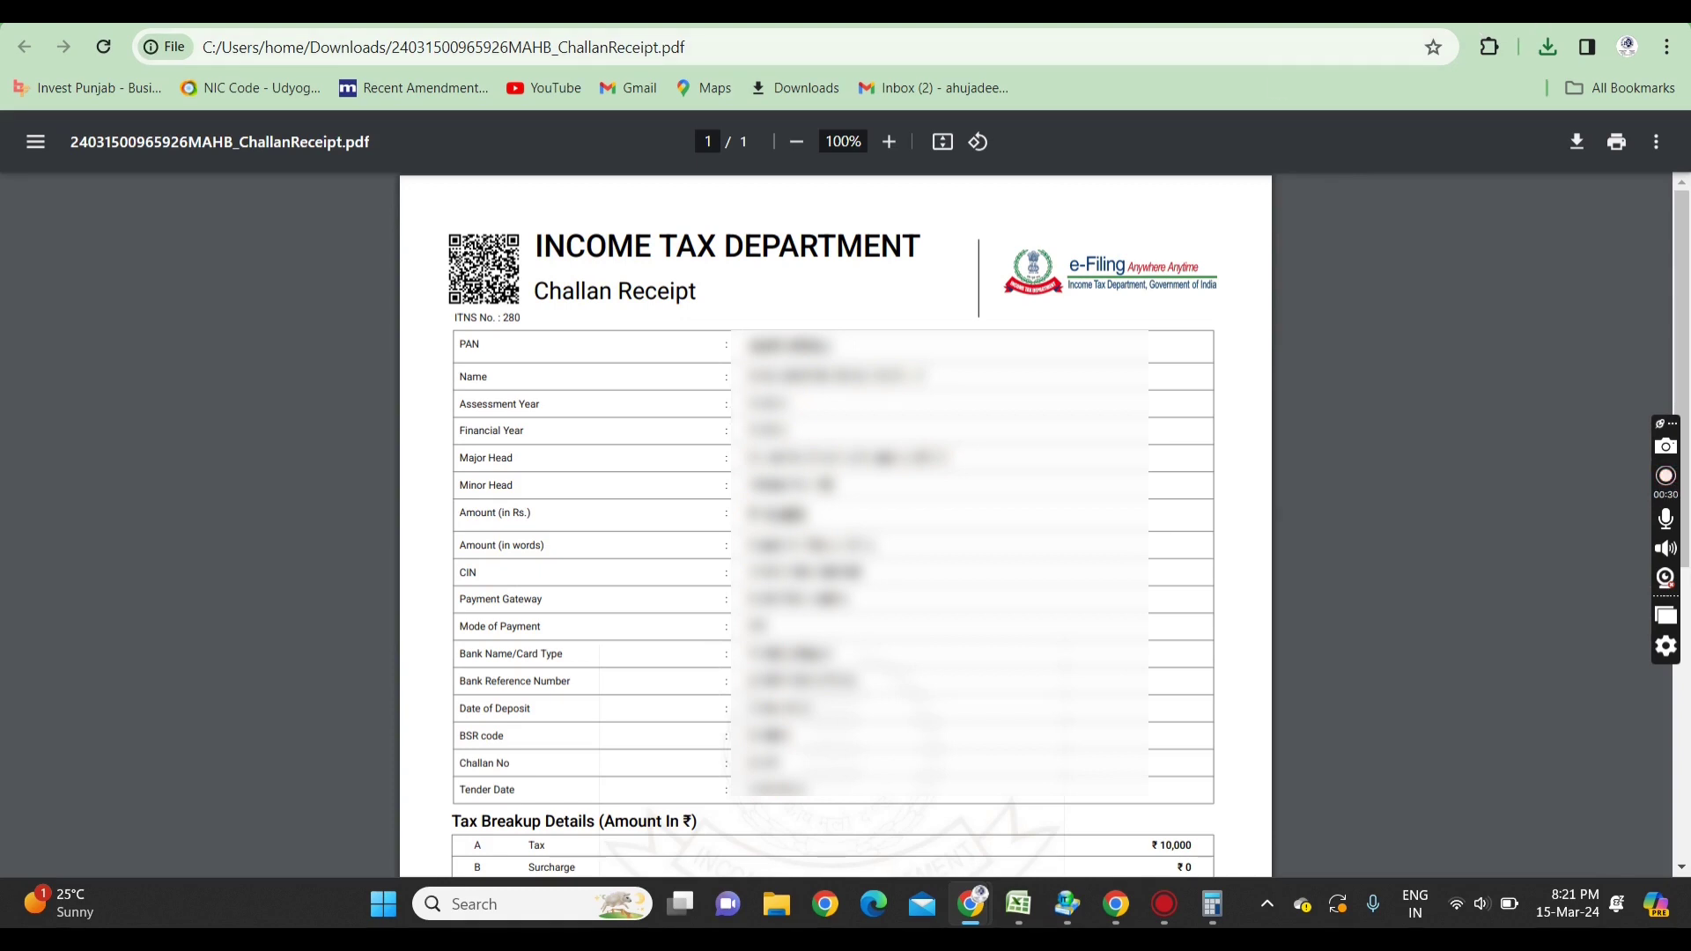
- Open legalhubindia.com in a new tab via the 'LEGAL' address suggestion
key("ctrl+t")
type("LEGAL")
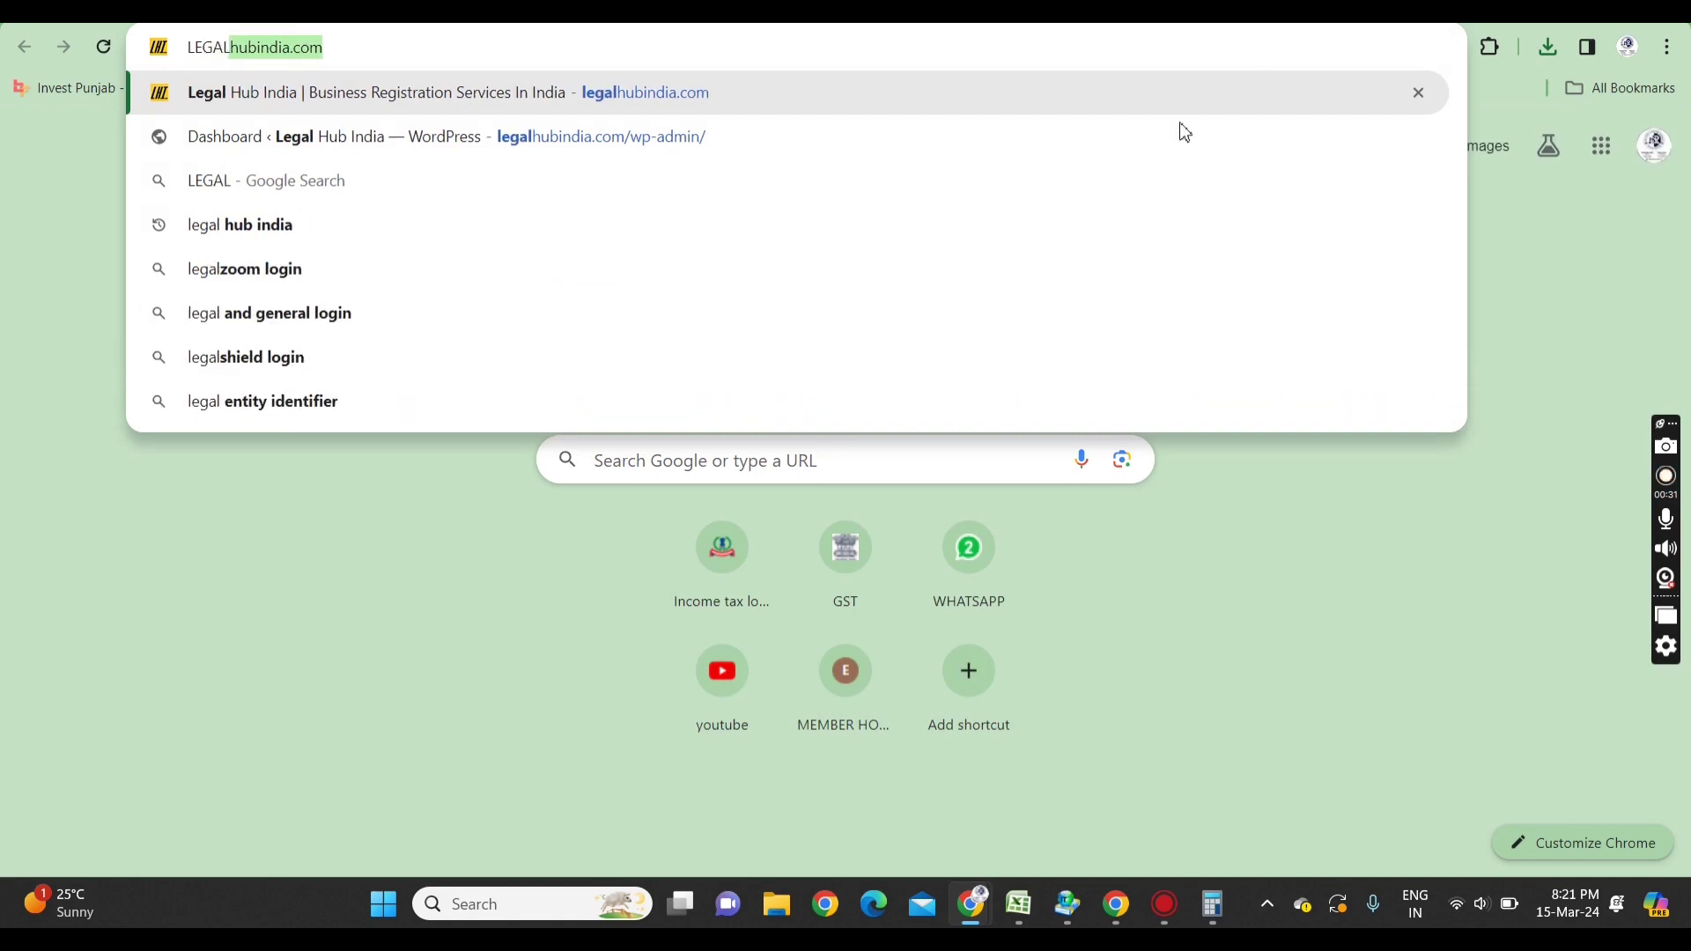
key("Return")
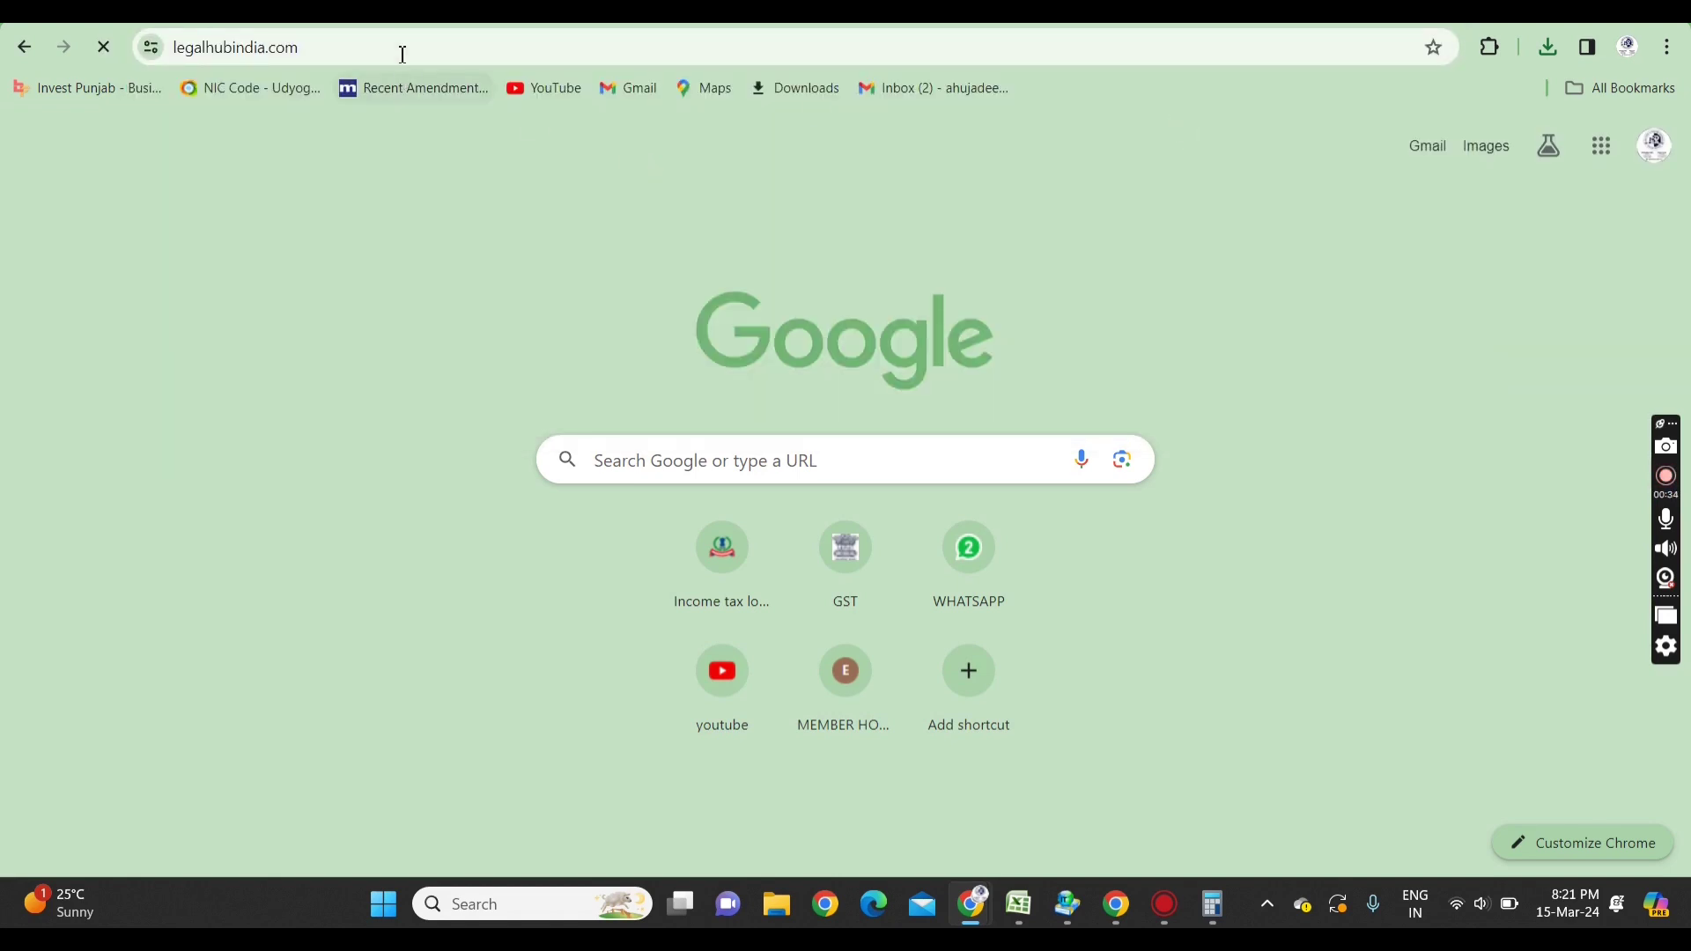